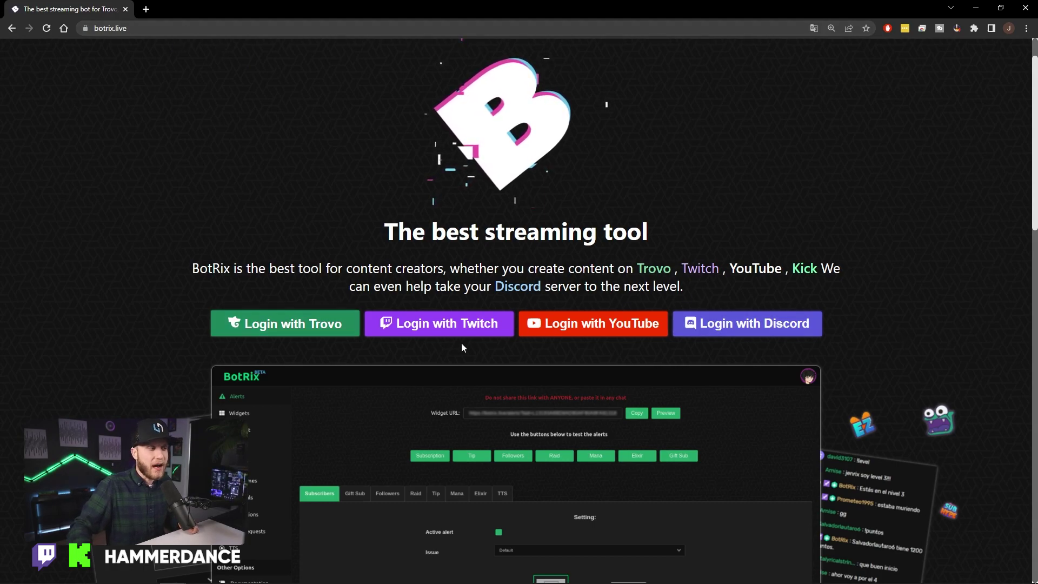
Sign in to BotRix with Twitch, confirm Kick is linked, then go to Alerts.
click(459, 328)
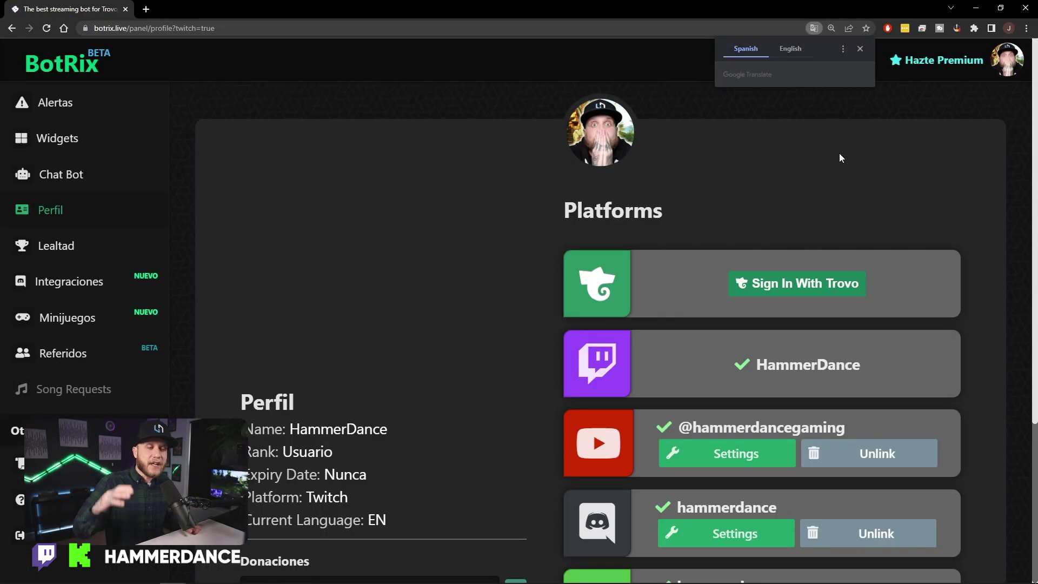
scroll(917, 287, down, 2)
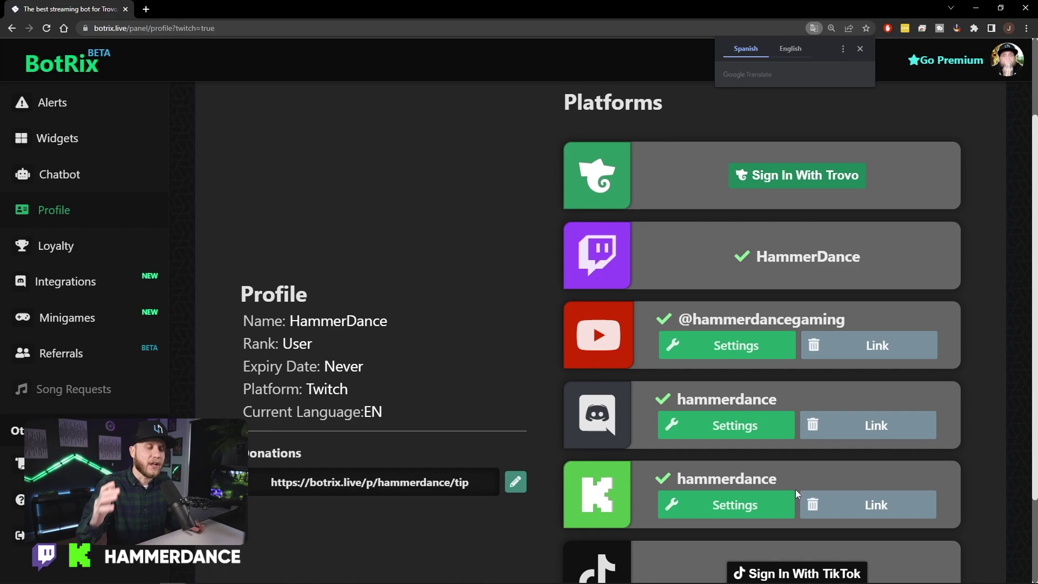
scroll(628, 470, down, 1)
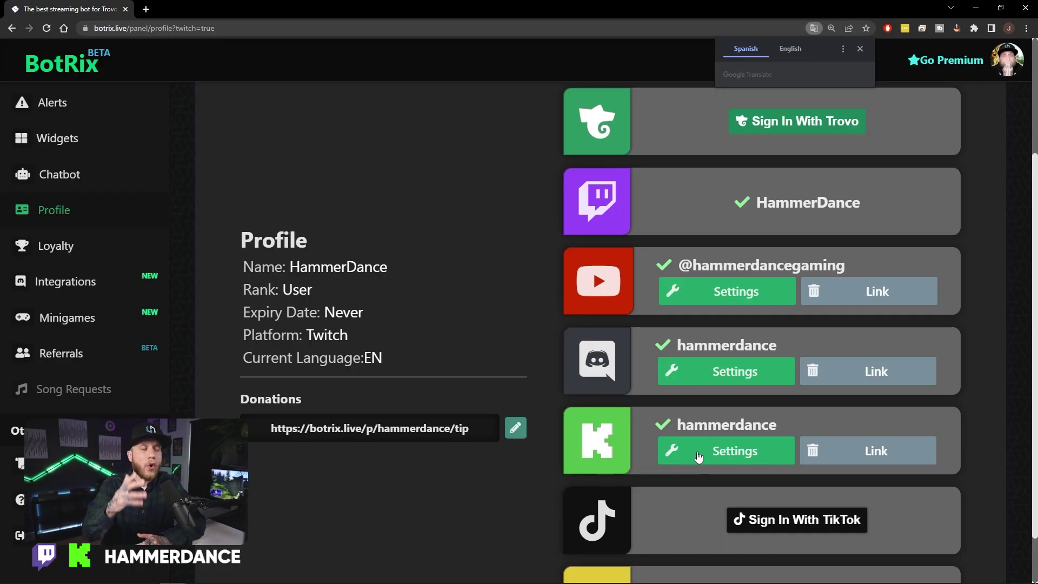
click(77, 101)
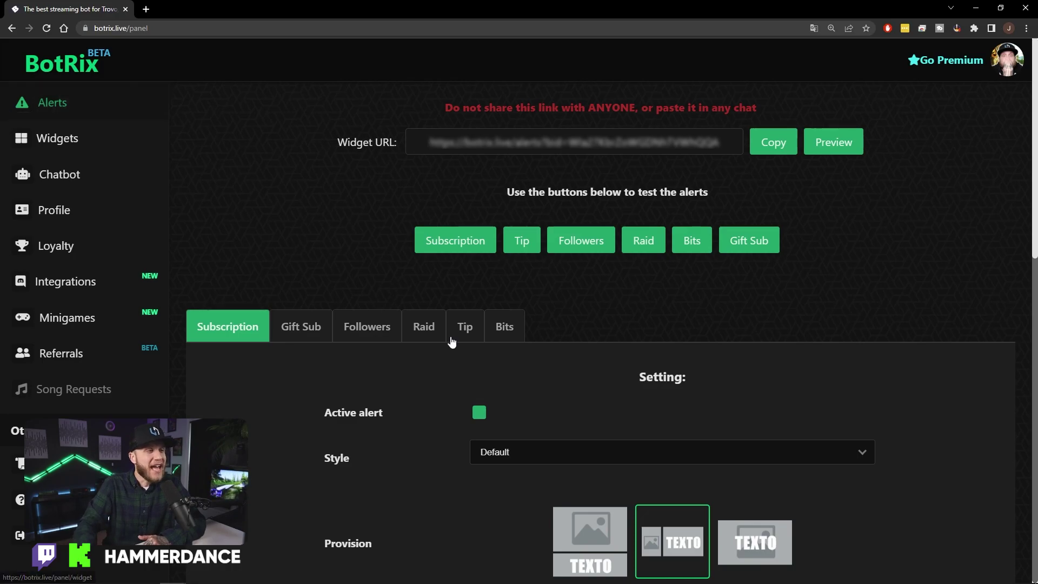
Browse the Followers, Gift Sub, Subscription, Raid, Tip and Bits alert settings.
scroll(609, 378, down, 1)
scroll(712, 328, up, 1)
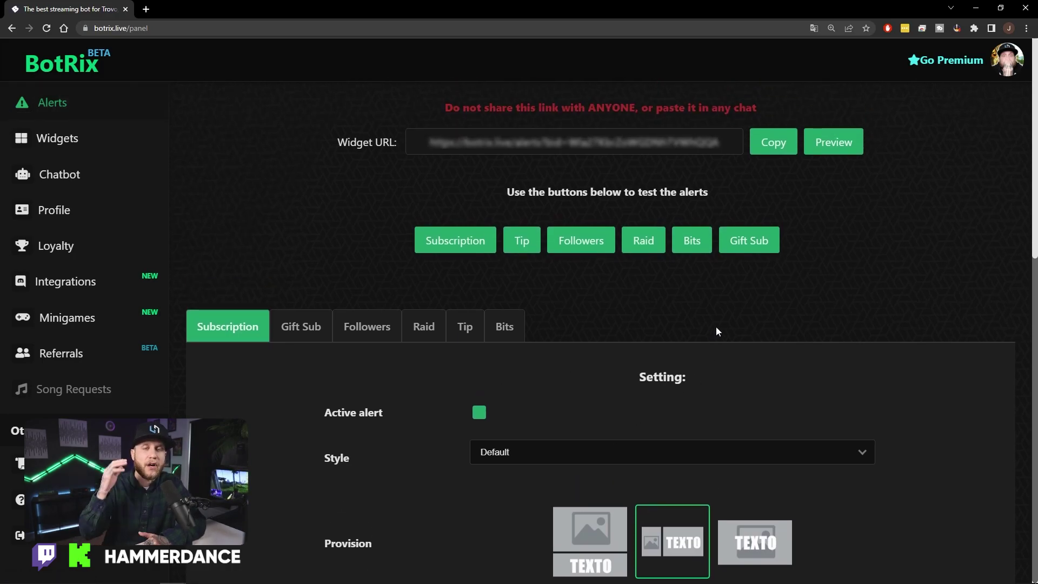
scroll(423, 391, down, 2)
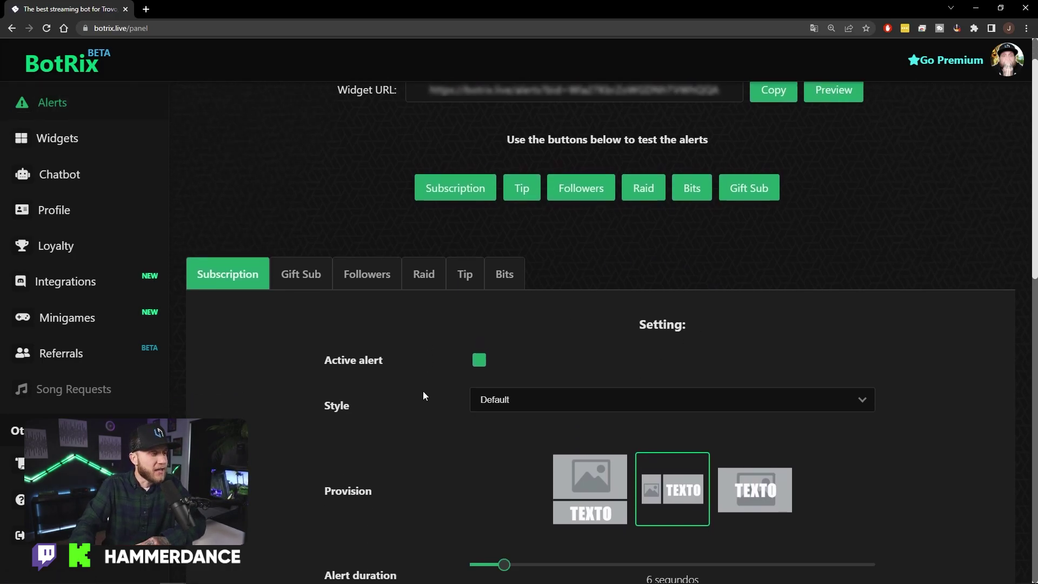
click(368, 216)
scroll(433, 387, down, 6)
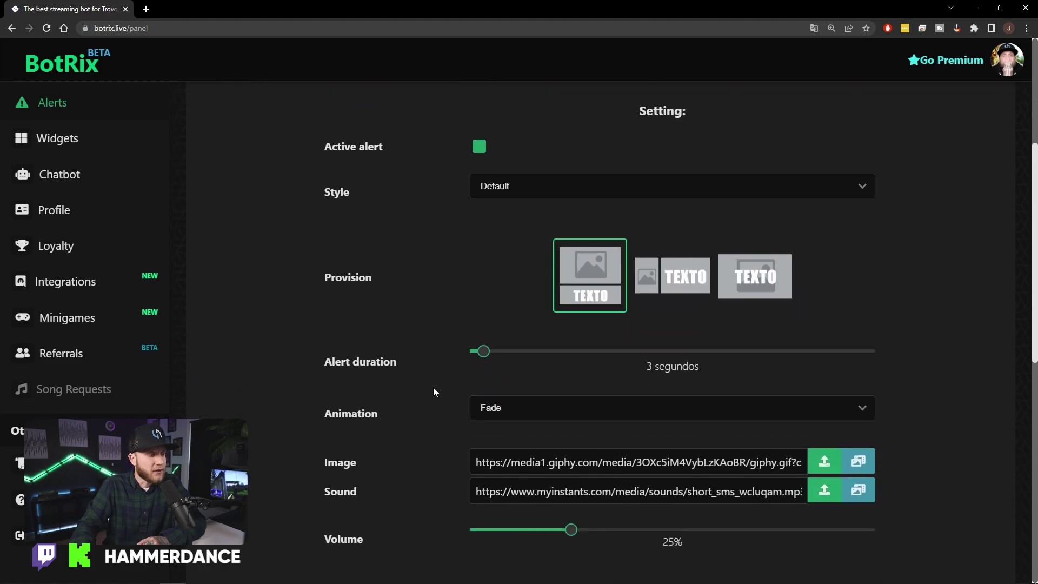
scroll(524, 260, up, 2)
scroll(524, 260, up, 2)
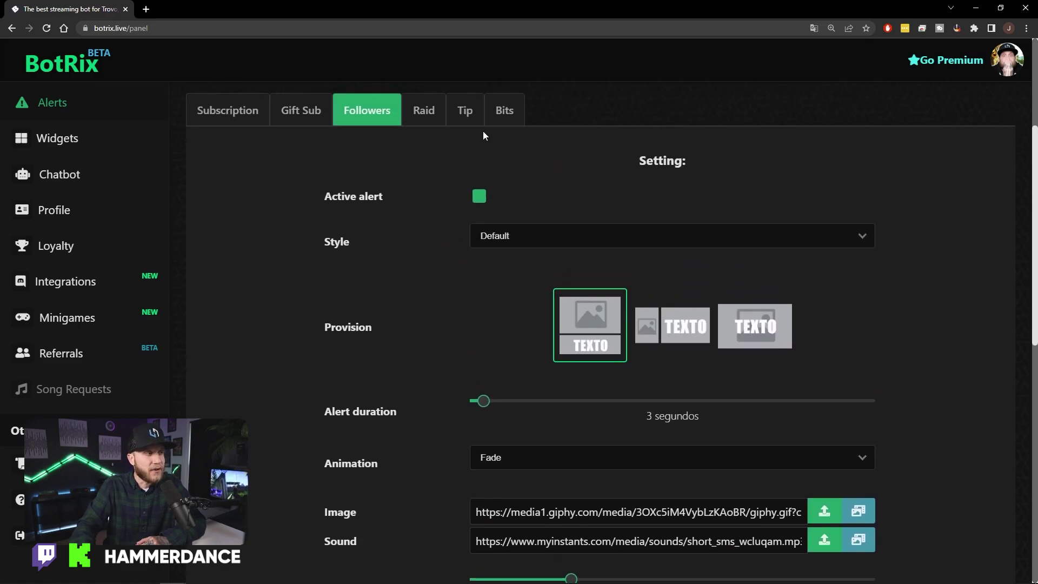
scroll(425, 211, up, 1)
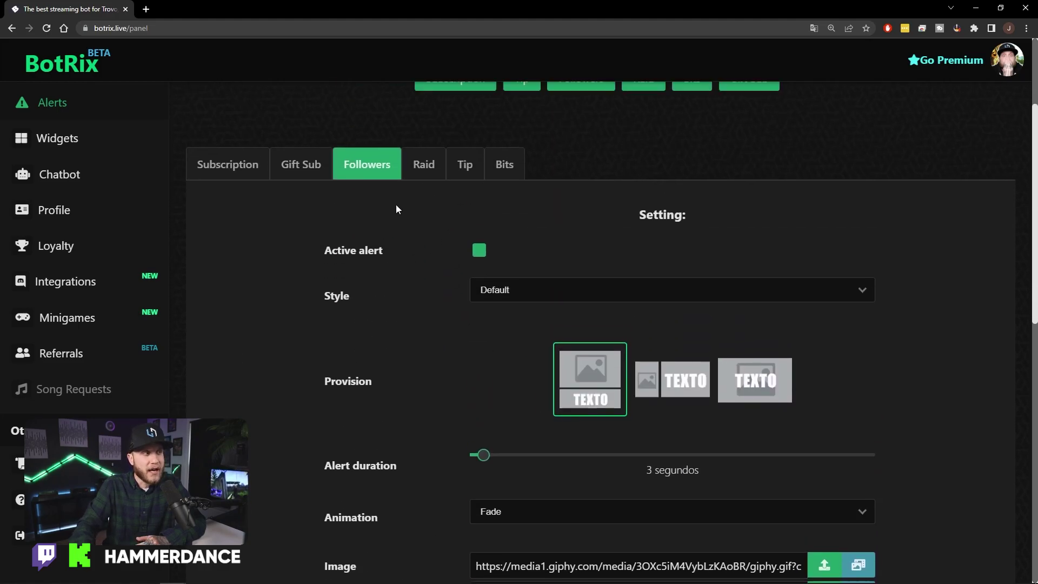
click(322, 172)
click(265, 173)
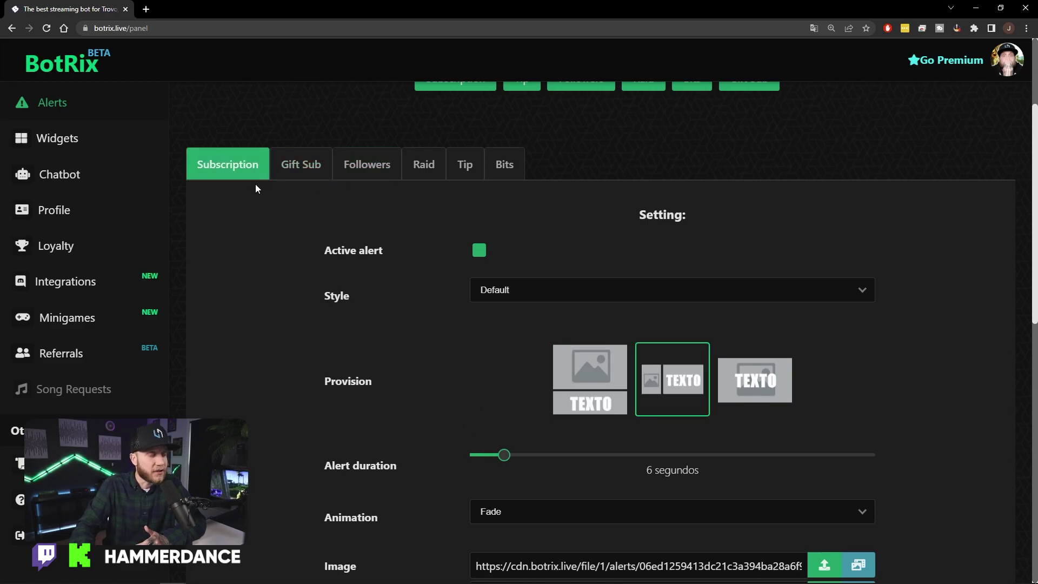
click(424, 172)
click(464, 170)
click(509, 183)
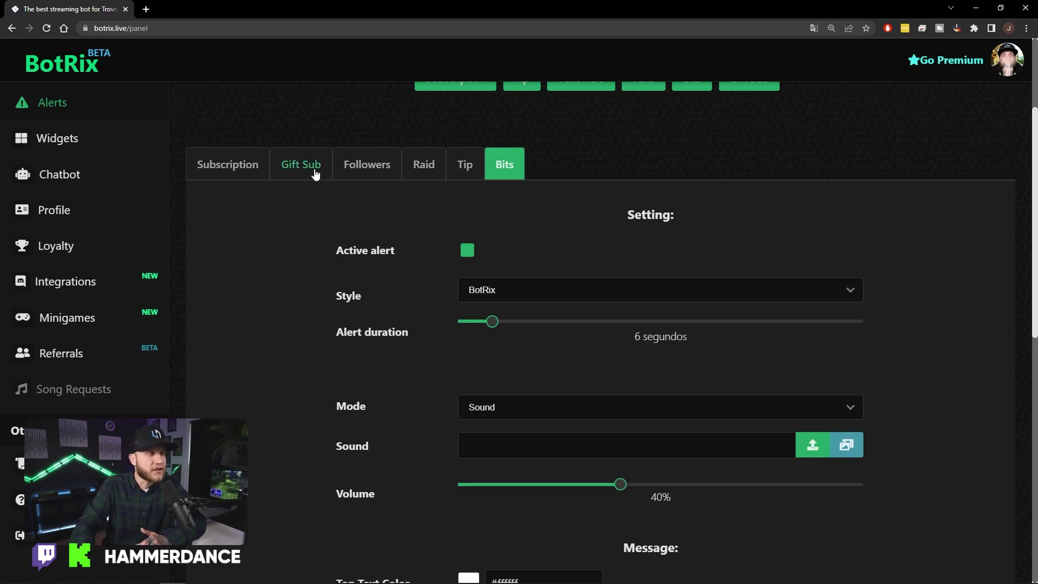
Return to the Gift Sub alert settings and copy the alert widget URL.
click(292, 165)
scroll(471, 389, down, 2)
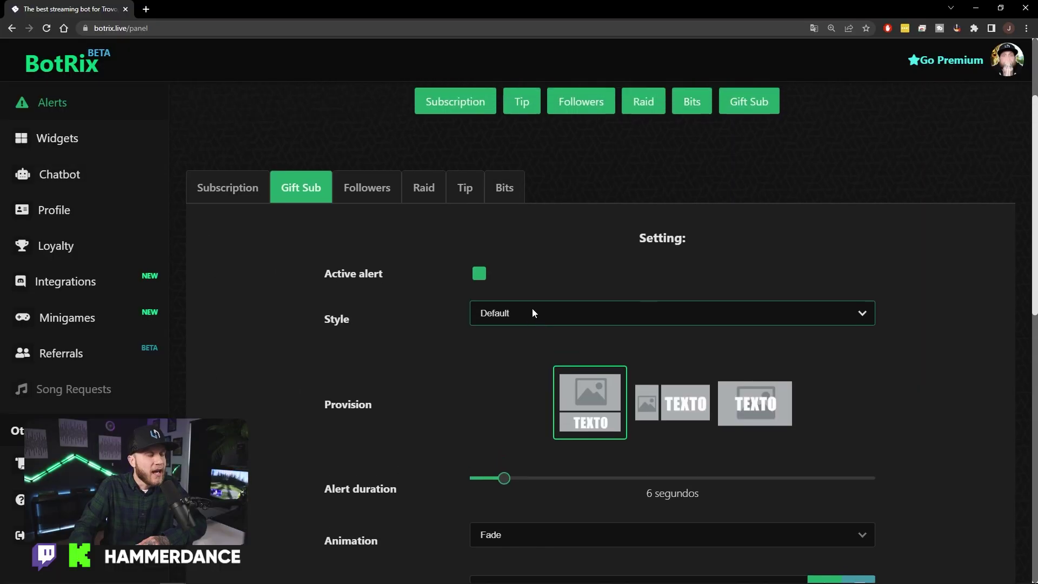
scroll(533, 308, up, 1)
scroll(610, 292, up, 2)
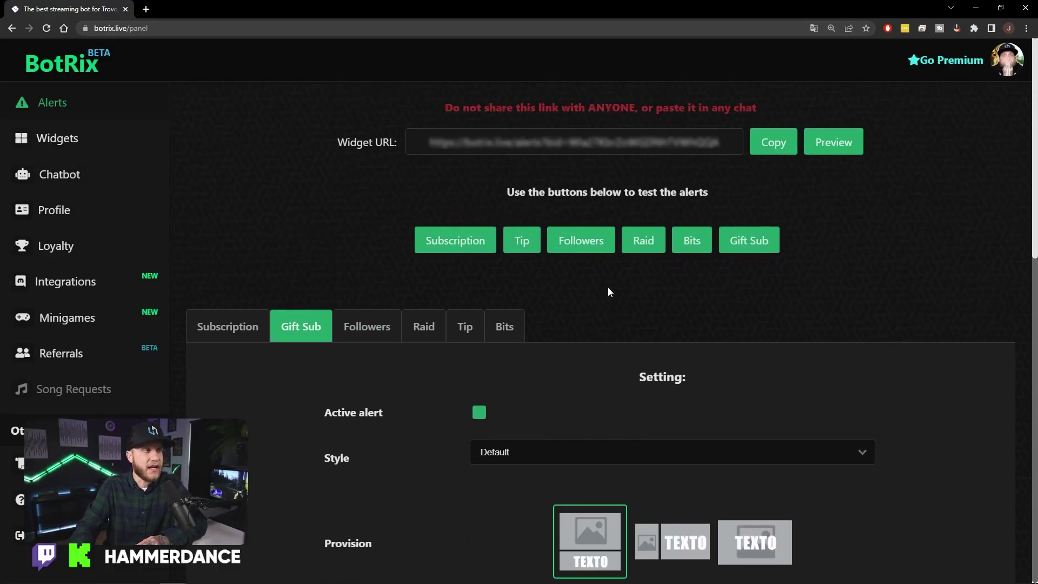
double_click(772, 149)
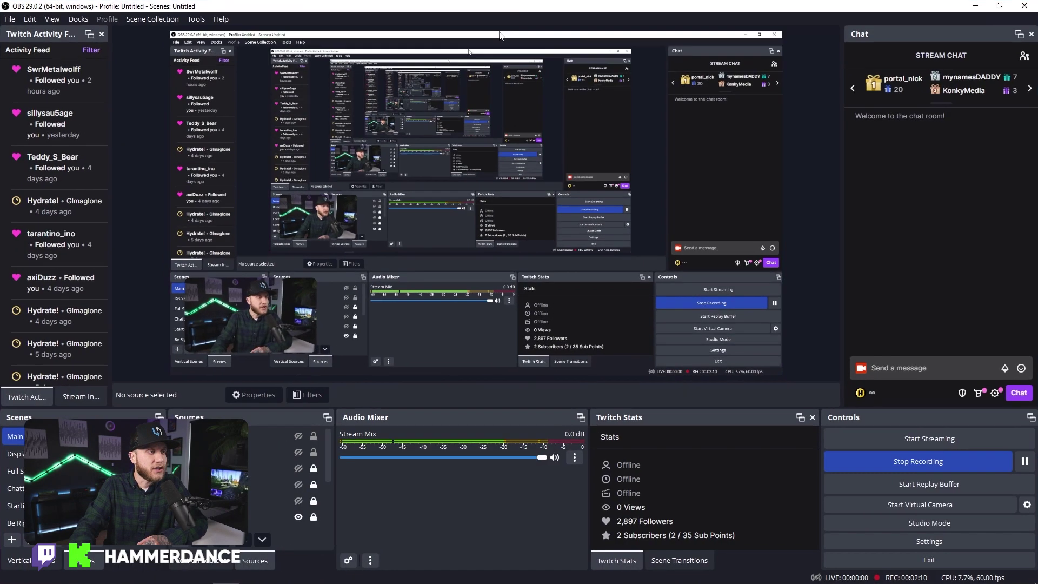
Restore the OBS window and start adding a Browser source to the Main scene.
key(super+Down)
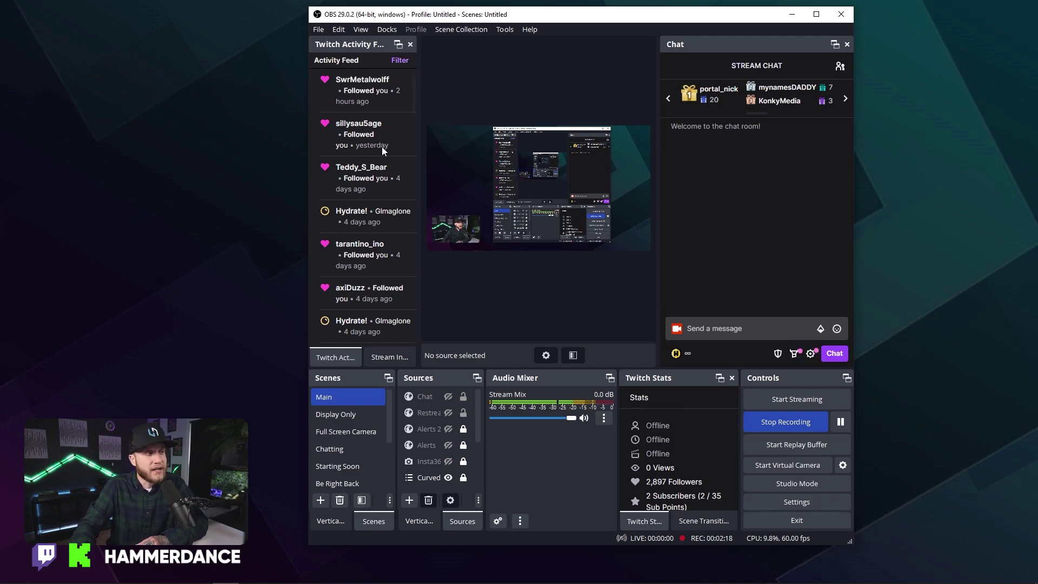
click(409, 500)
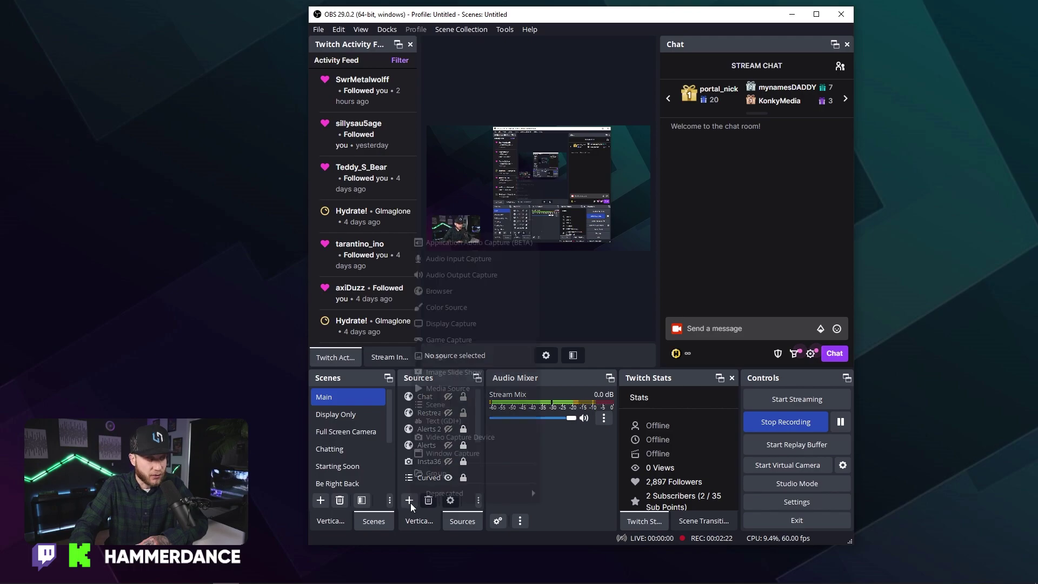
click(445, 297)
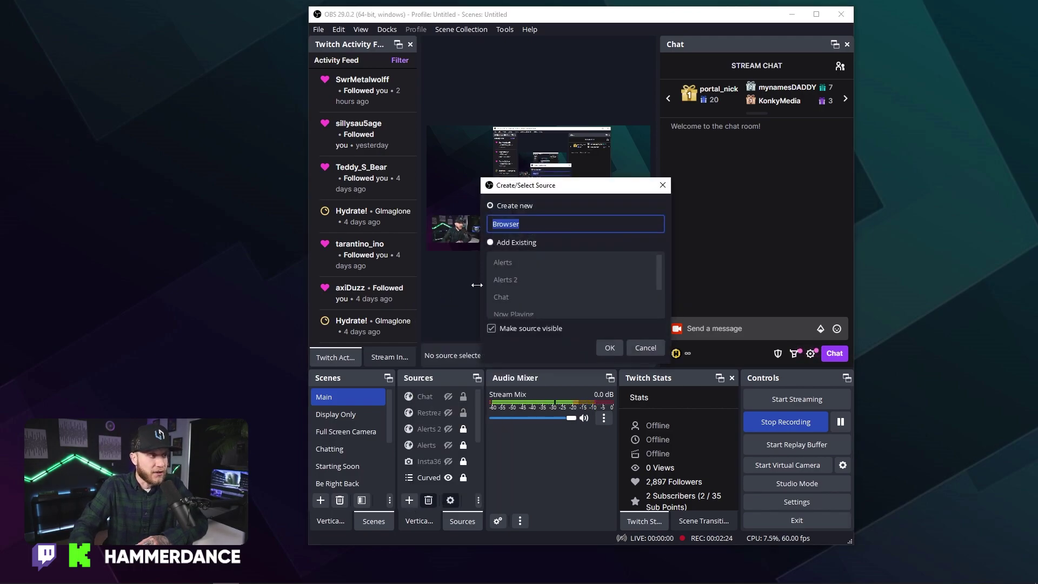
Name the browser source 'Kick Alerts' and accept its properties with OK.
text(Kick Alerts)
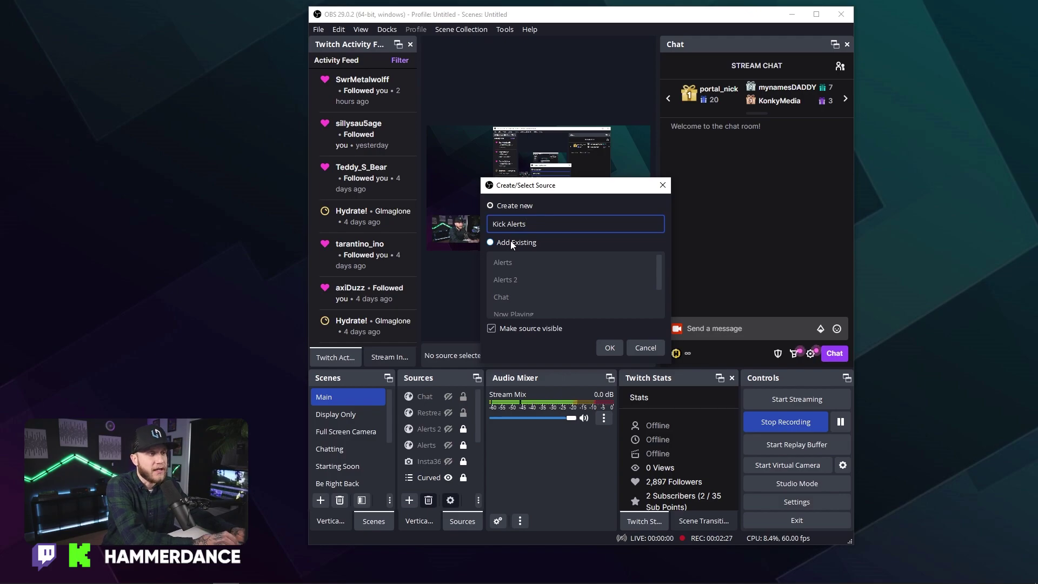
key(Return)
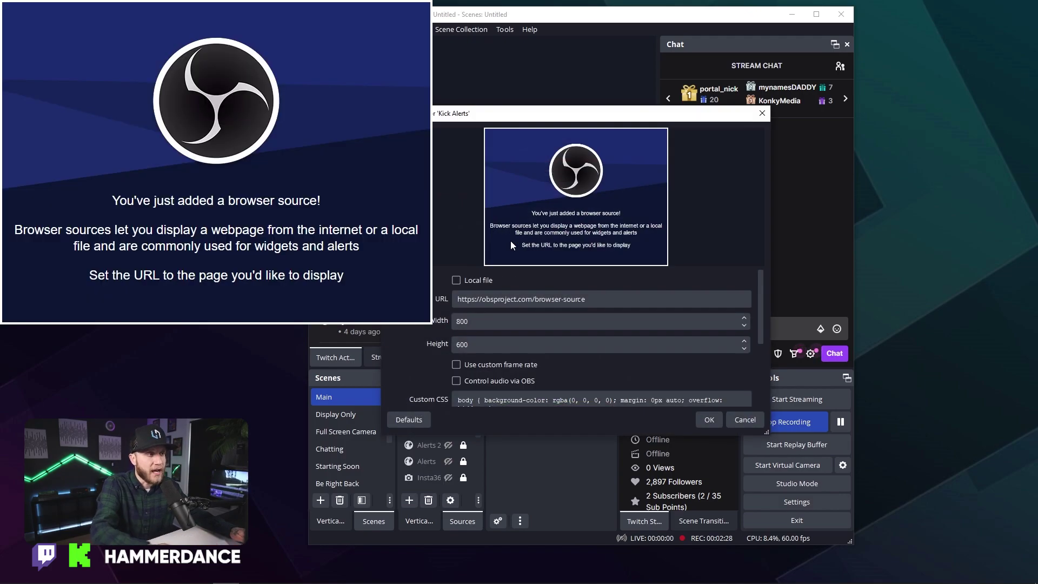
triple_click(520, 298)
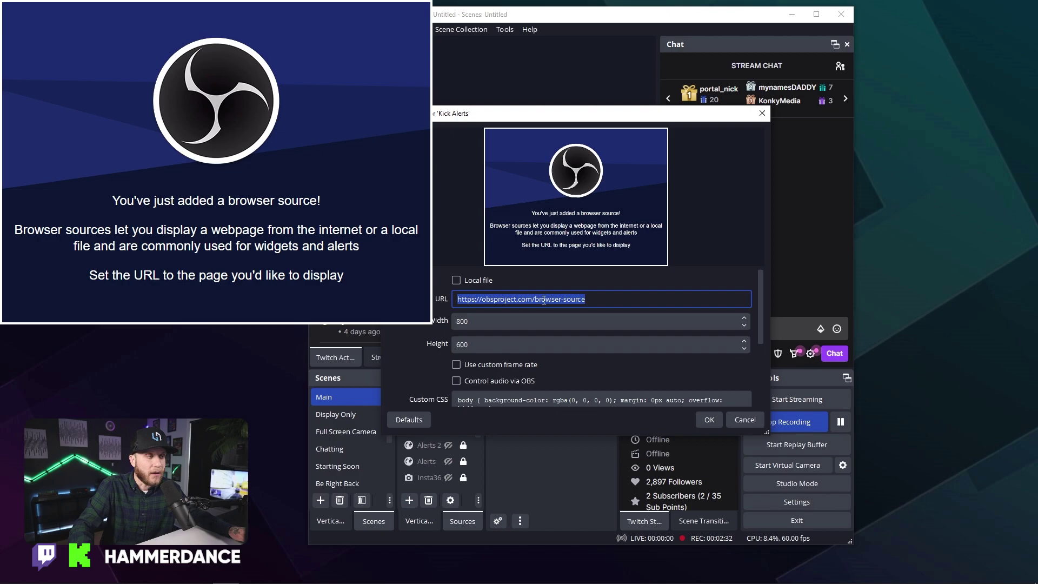
drag(528, 119, 689, 100)
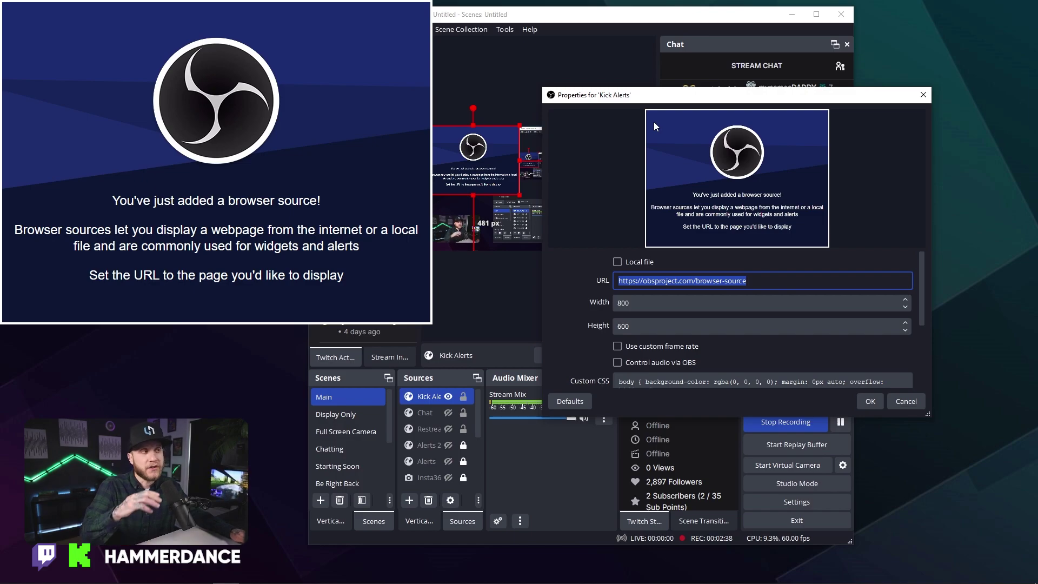
click(871, 401)
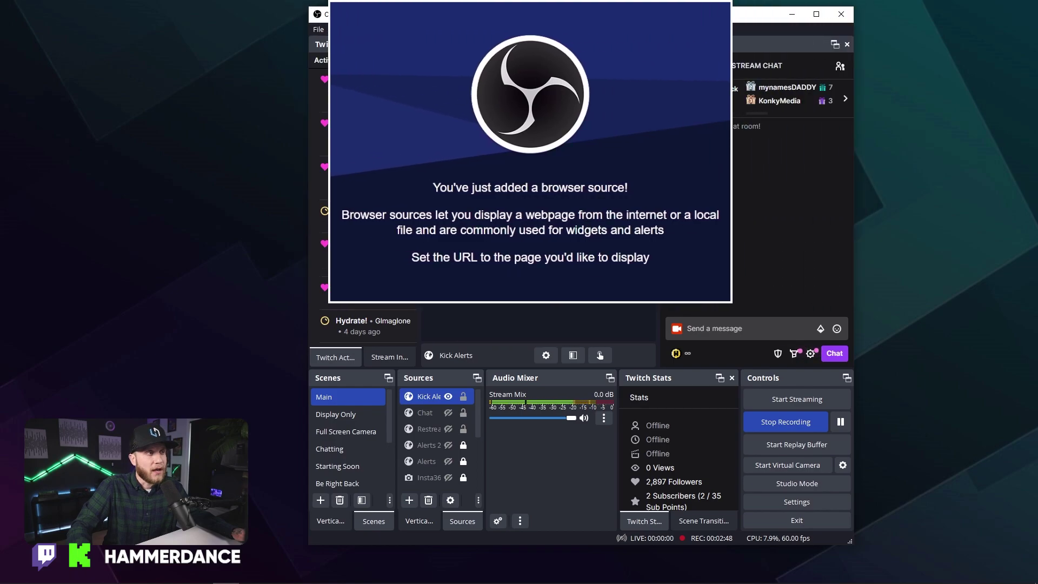
Center the Kick Alerts source horizontally on the canvas, then hide it.
right_click(531, 351)
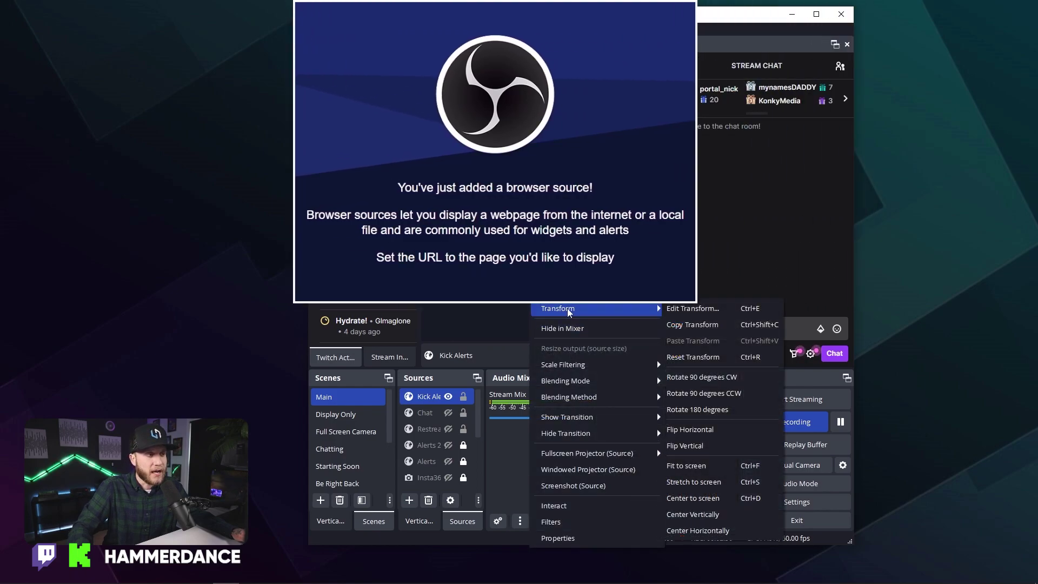
click(707, 532)
click(474, 405)
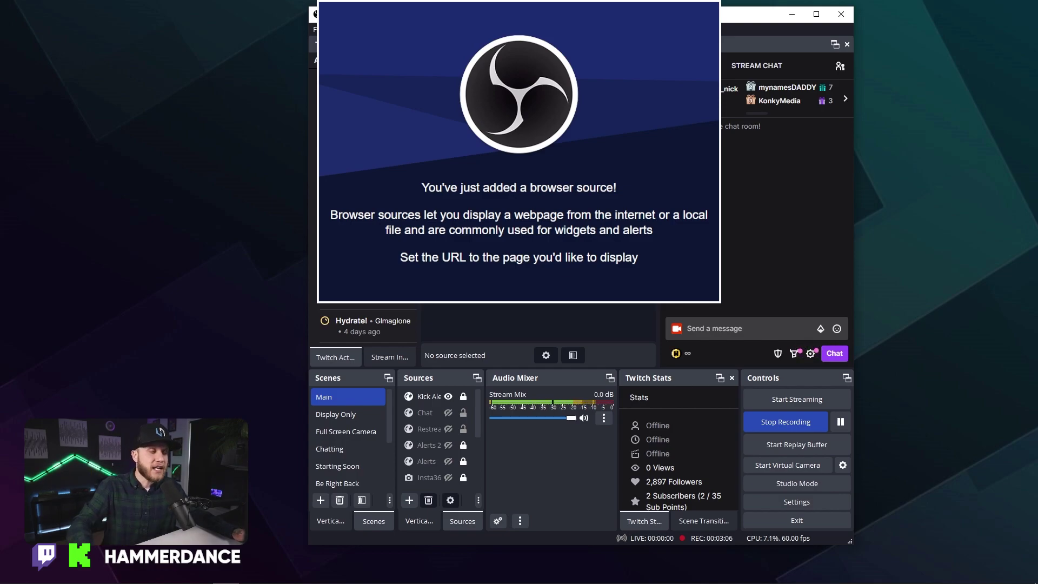
click(449, 395)
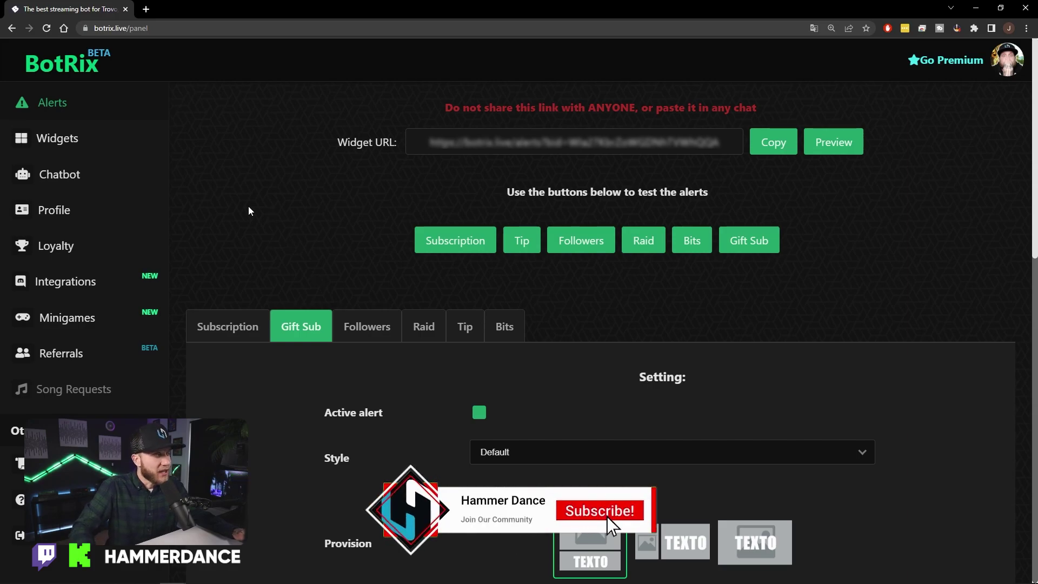
Go to BotRix's Chatbot page to see its Moderation protections.
click(77, 174)
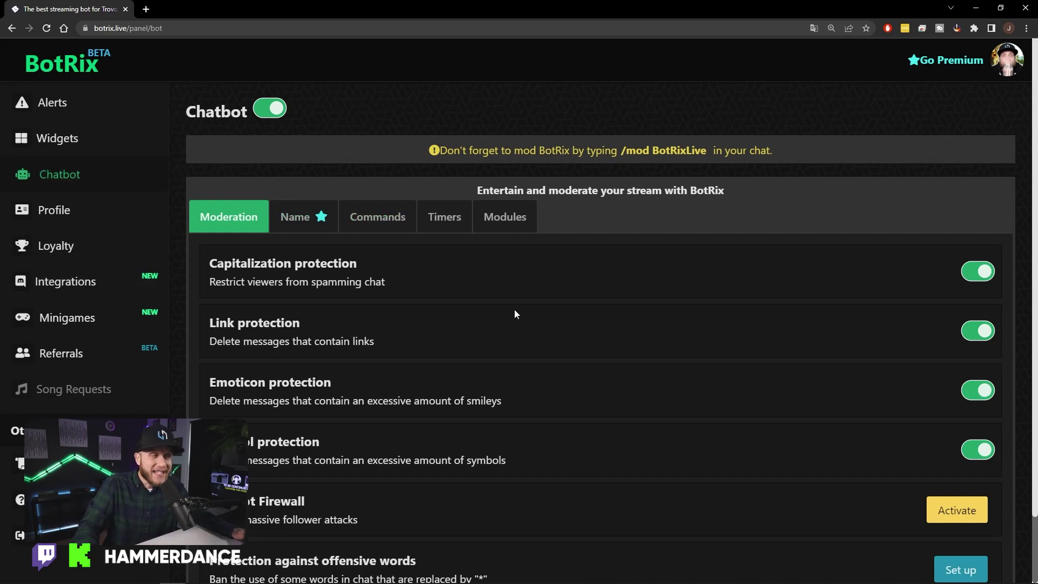
Look over the Chatbot moderation settings, then go to the Loyalty page.
scroll(371, 301, down, 2)
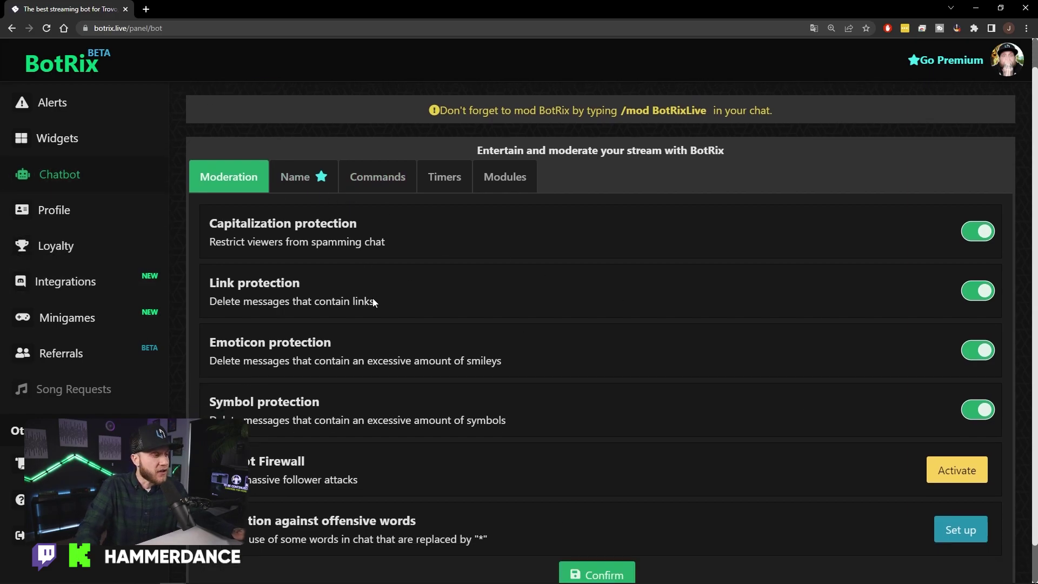
scroll(340, 297, up, 1)
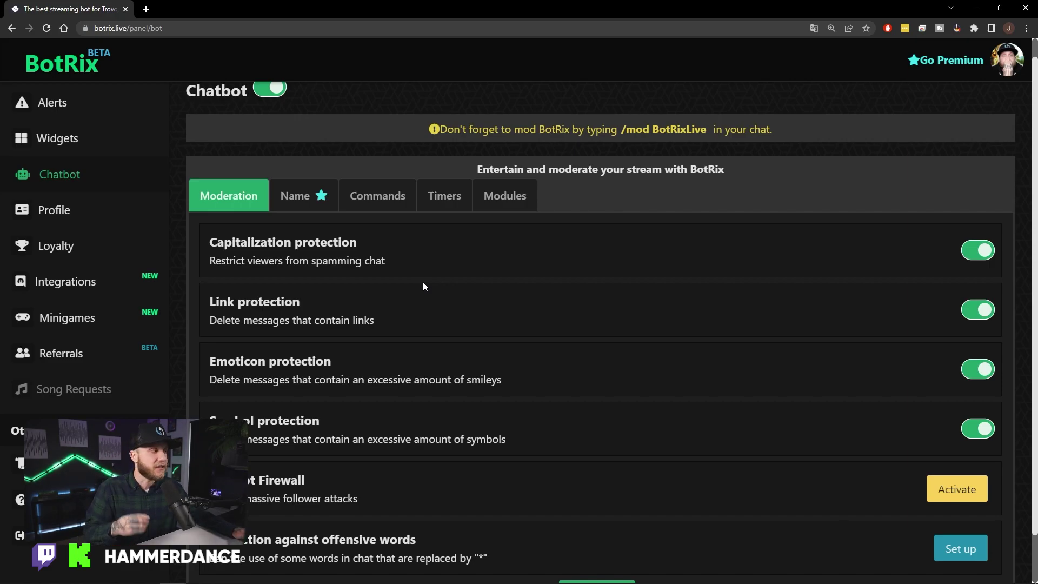
click(56, 256)
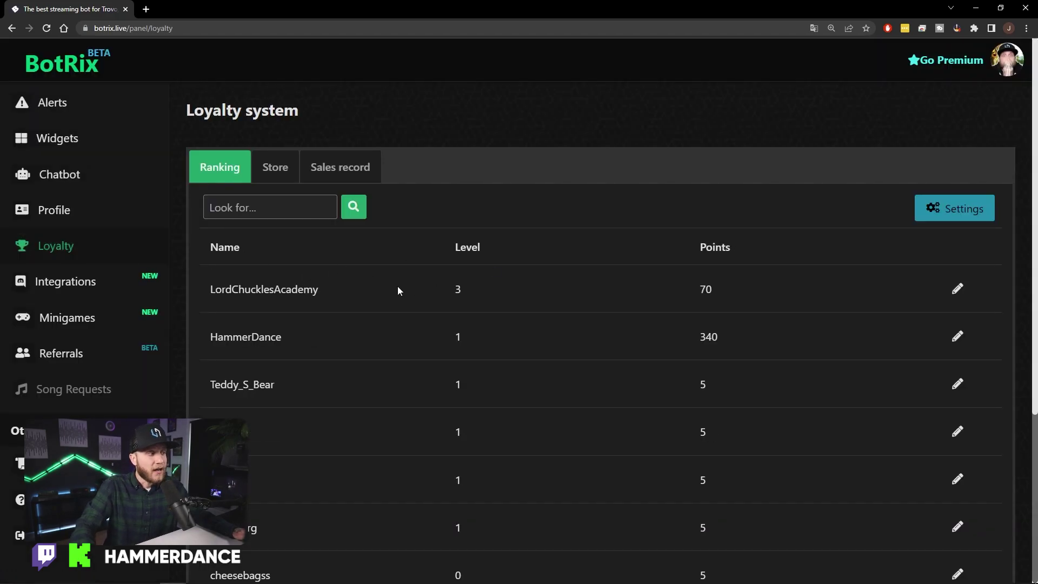
Look over the Loyalty ranking table, then go to the Widgets gallery.
scroll(399, 291, down, 2)
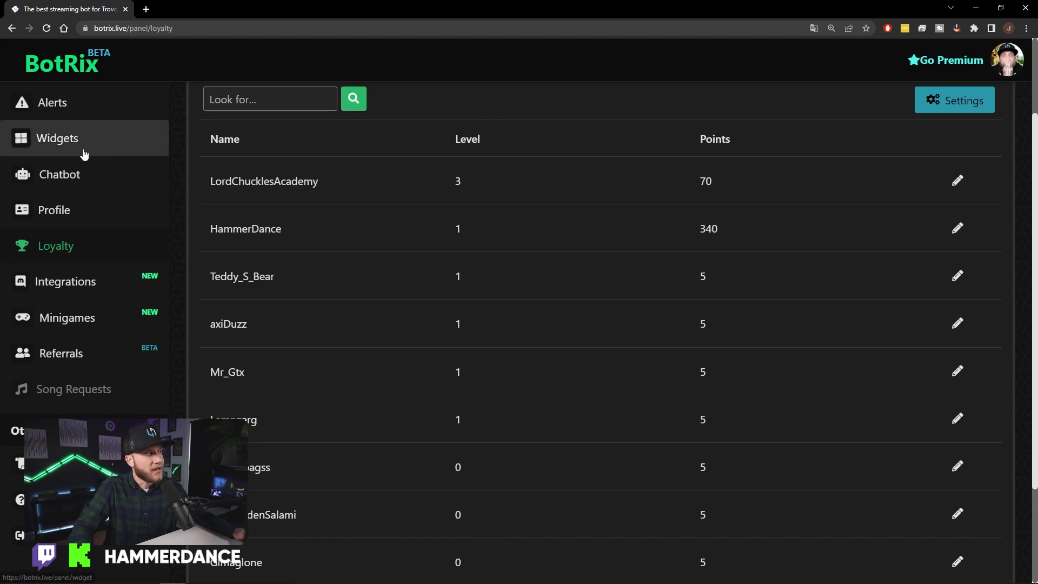
click(65, 142)
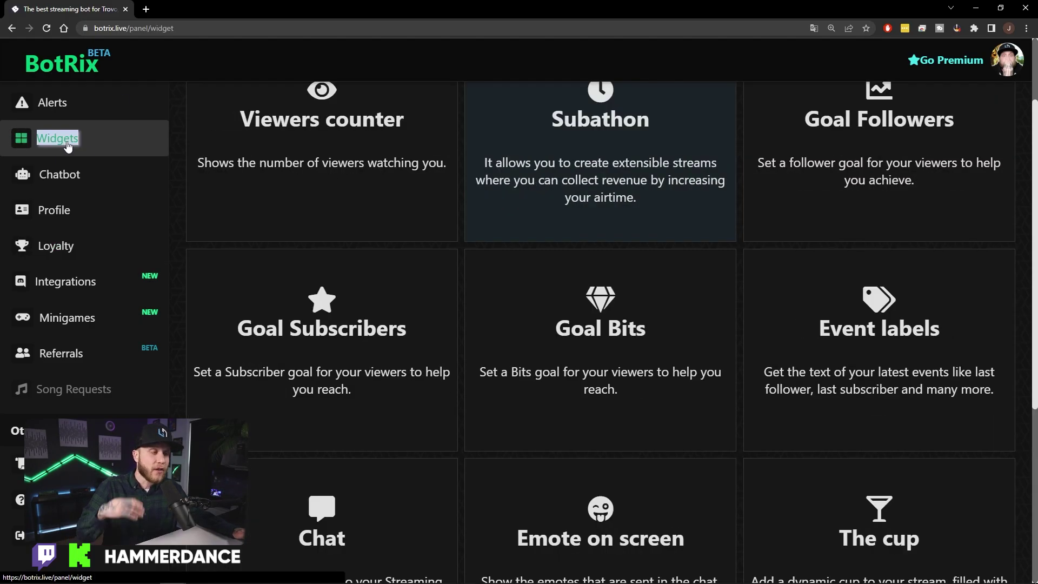
Look through Viewers counter, Goal Followers and Event labels widgets, then open Chat.
scroll(465, 265, up, 2)
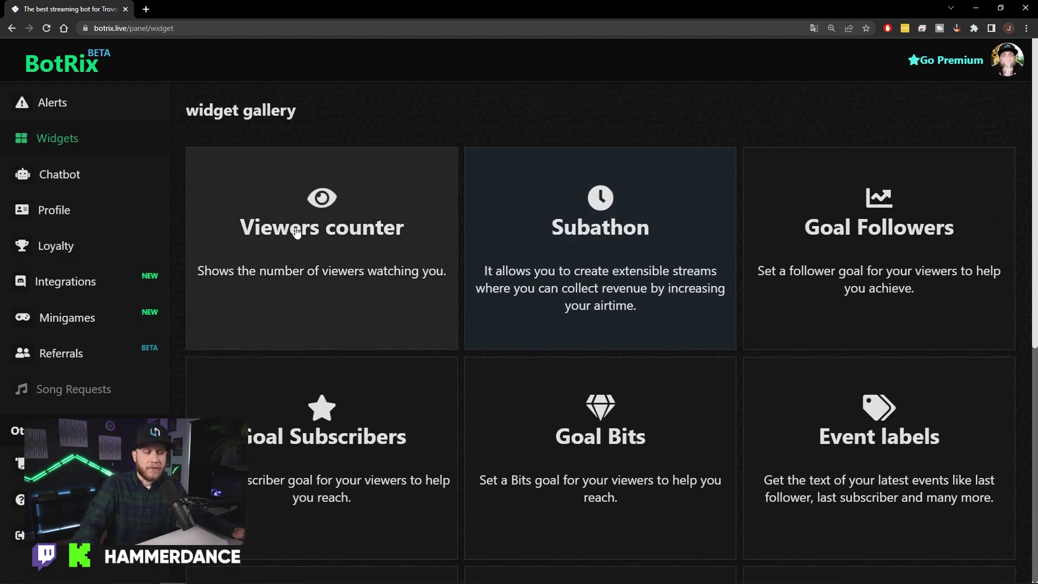
triple_click(352, 242)
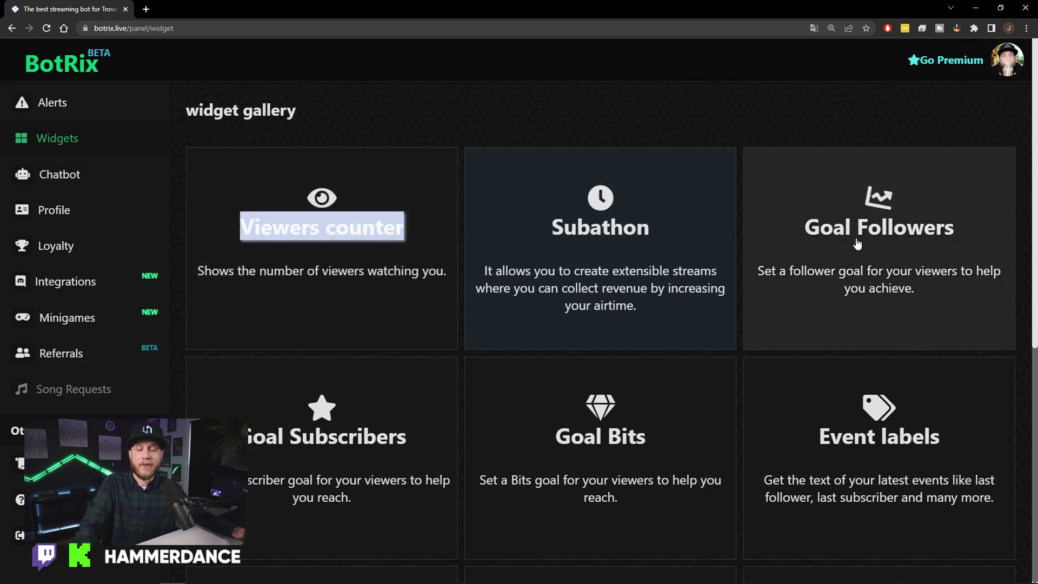
triple_click(857, 244)
click(565, 270)
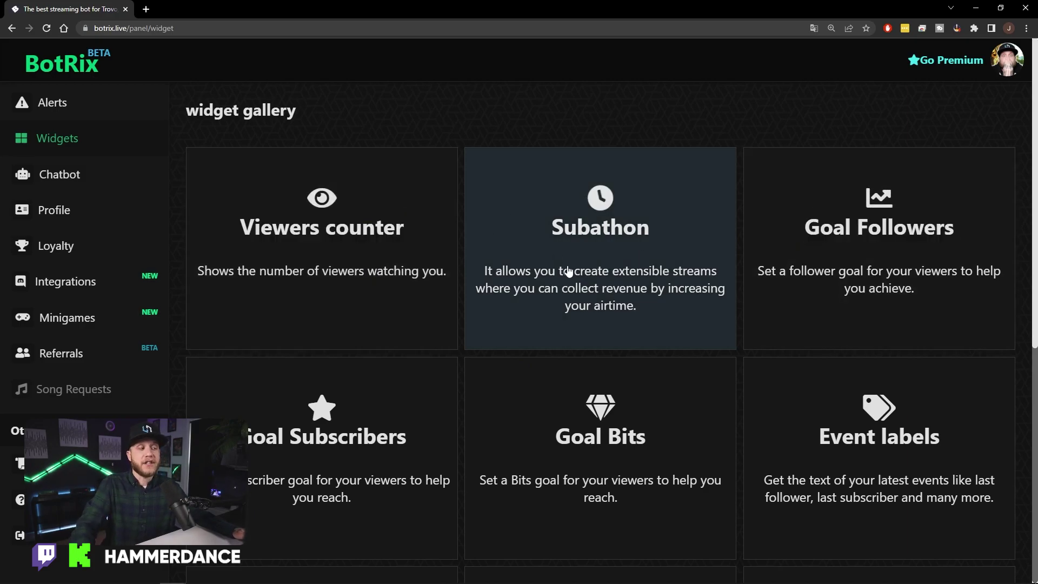
scroll(325, 379, down, 1)
scroll(352, 421, down, 2)
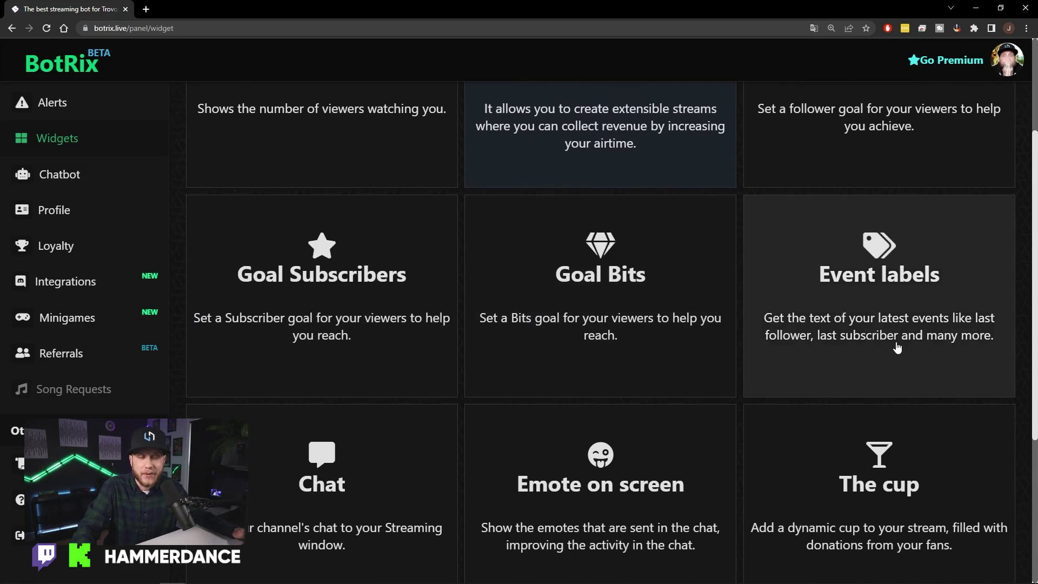
triple_click(853, 343)
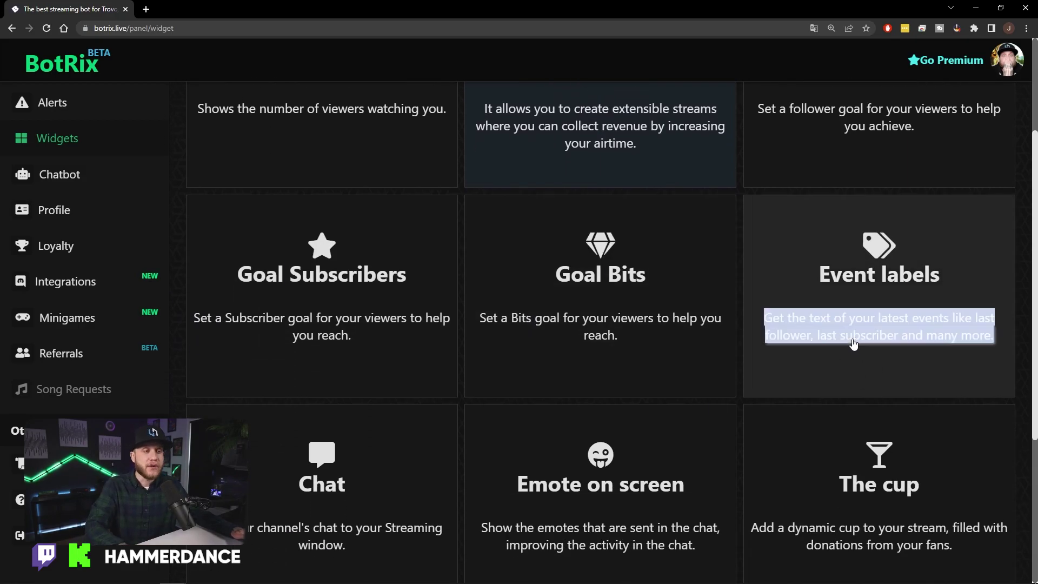
click(825, 371)
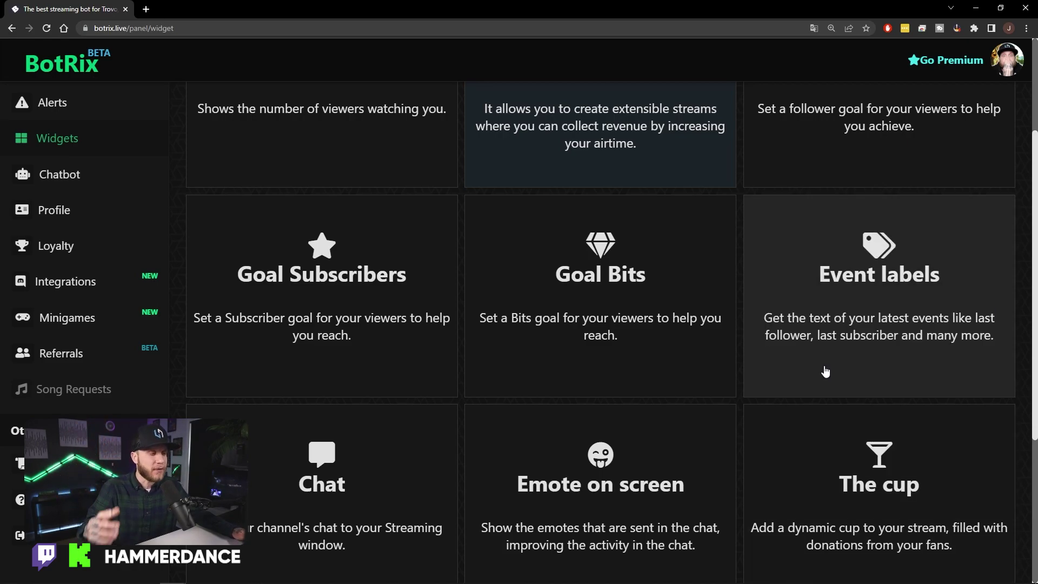
scroll(626, 336, down, 1)
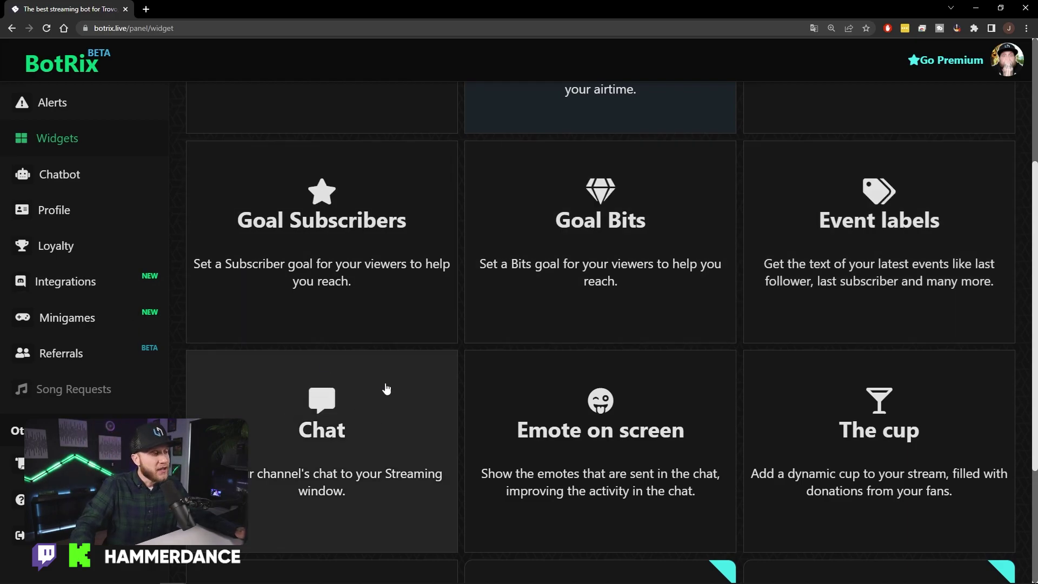
scroll(765, 406, down, 4)
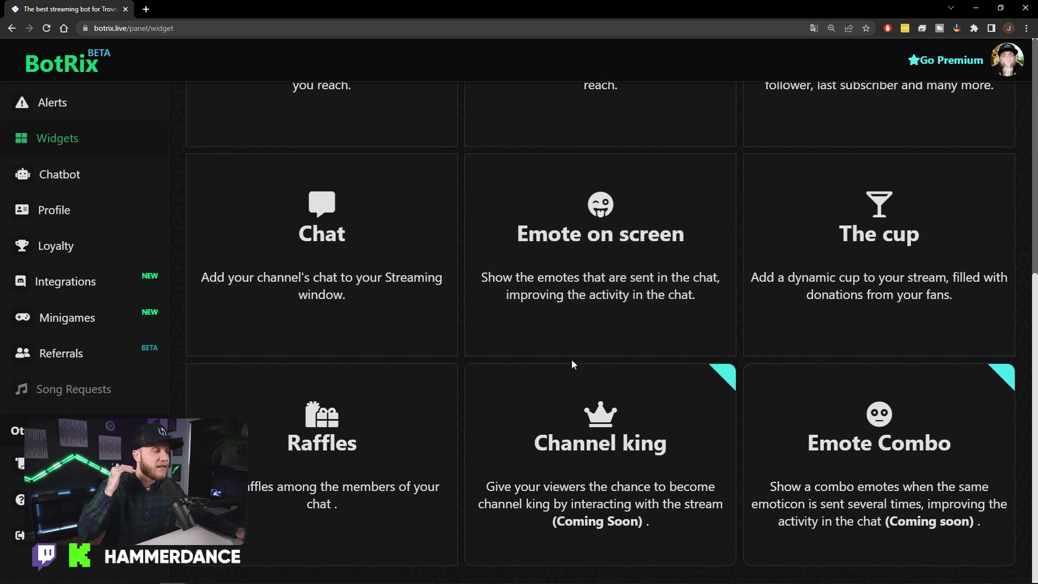
scroll(514, 346, up, 3)
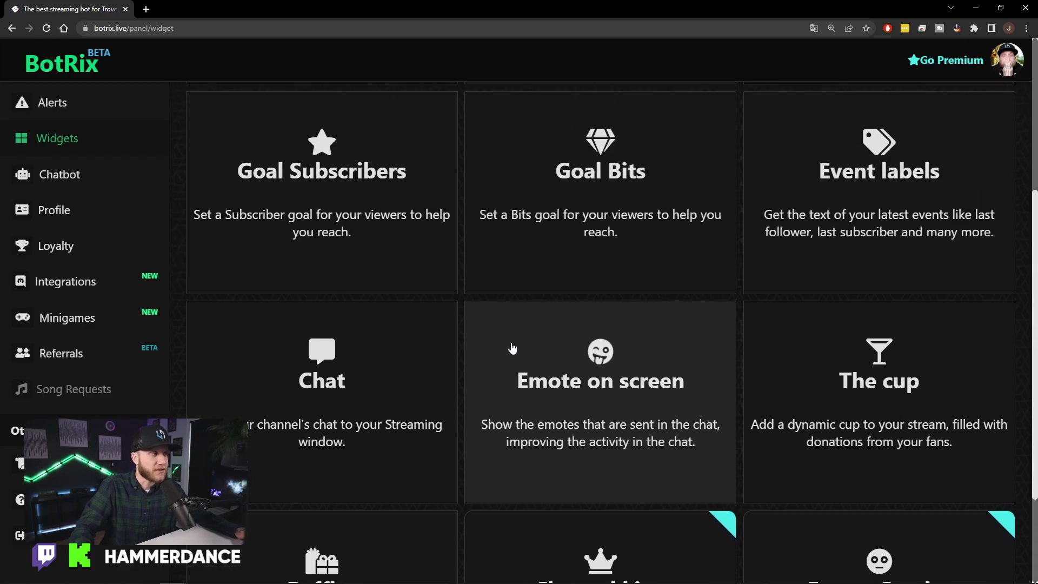
click(382, 392)
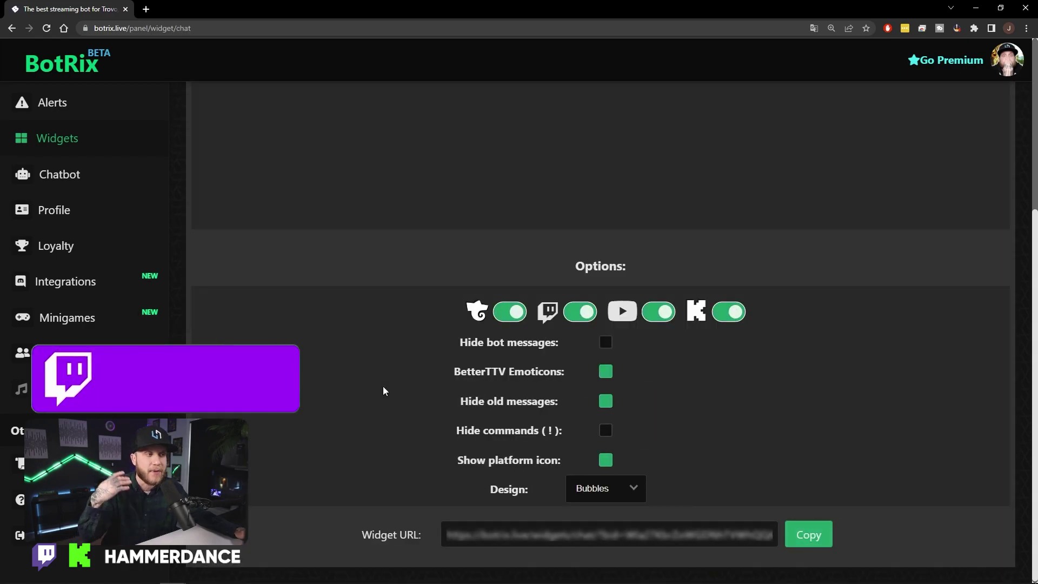
Review the Chat widget options and switch its design style to Default.
scroll(724, 422, up, 3)
scroll(821, 457, down, 2)
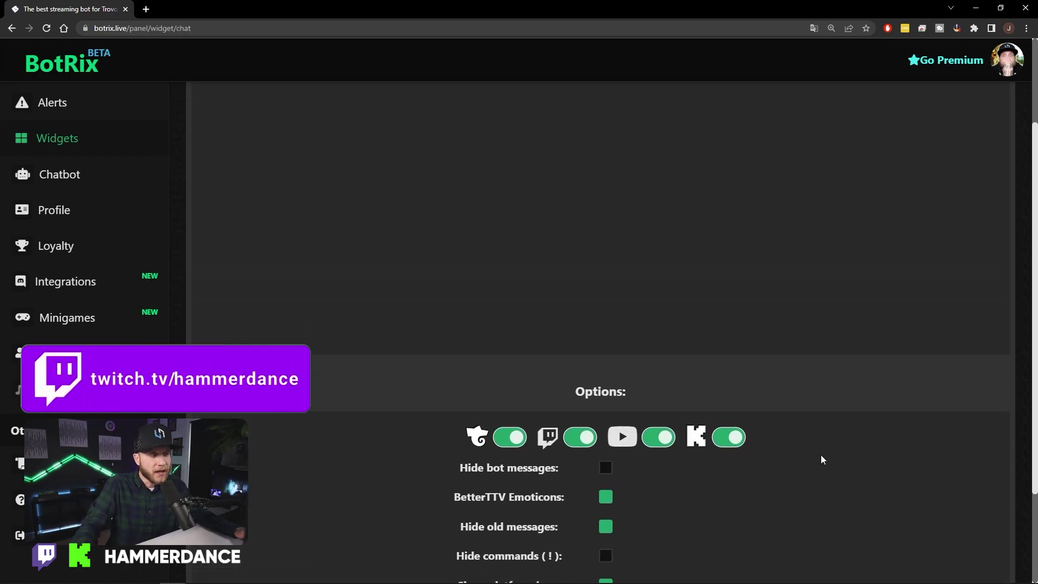
scroll(777, 436, up, 2)
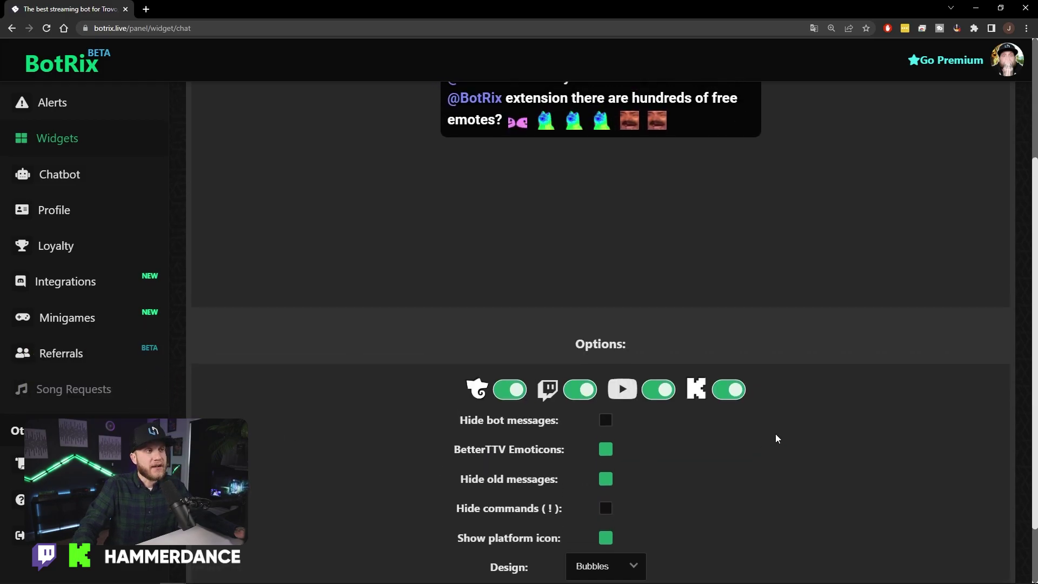
scroll(431, 170, down, 3)
scroll(606, 162, up, 1)
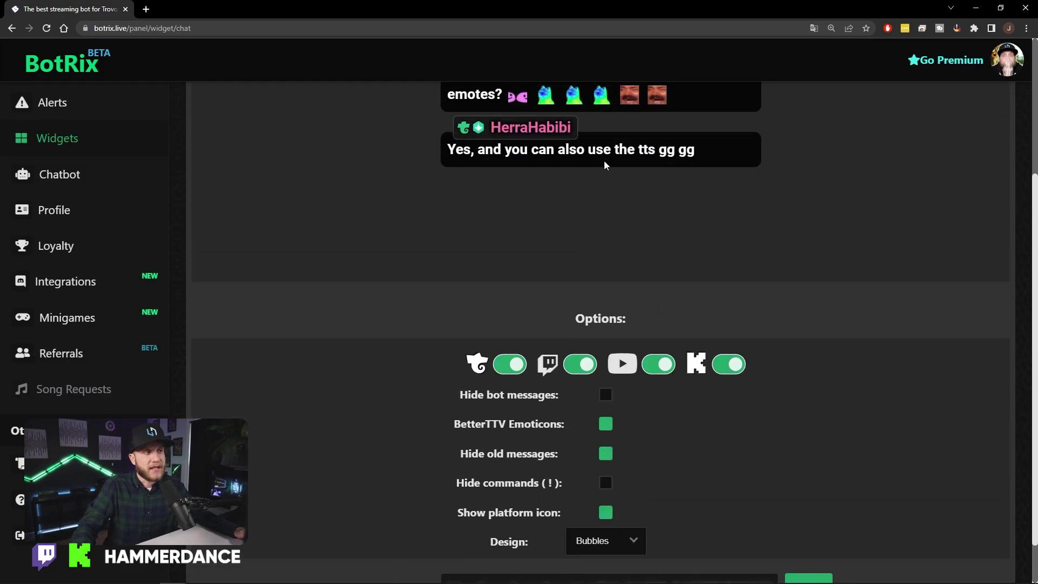
scroll(509, 180, down, 1)
click(605, 487)
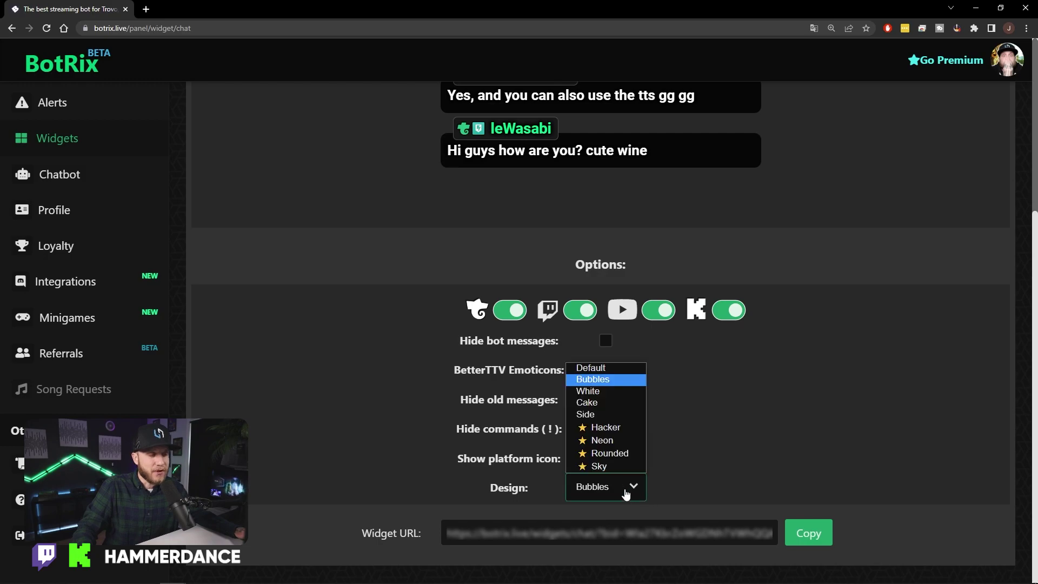
click(595, 367)
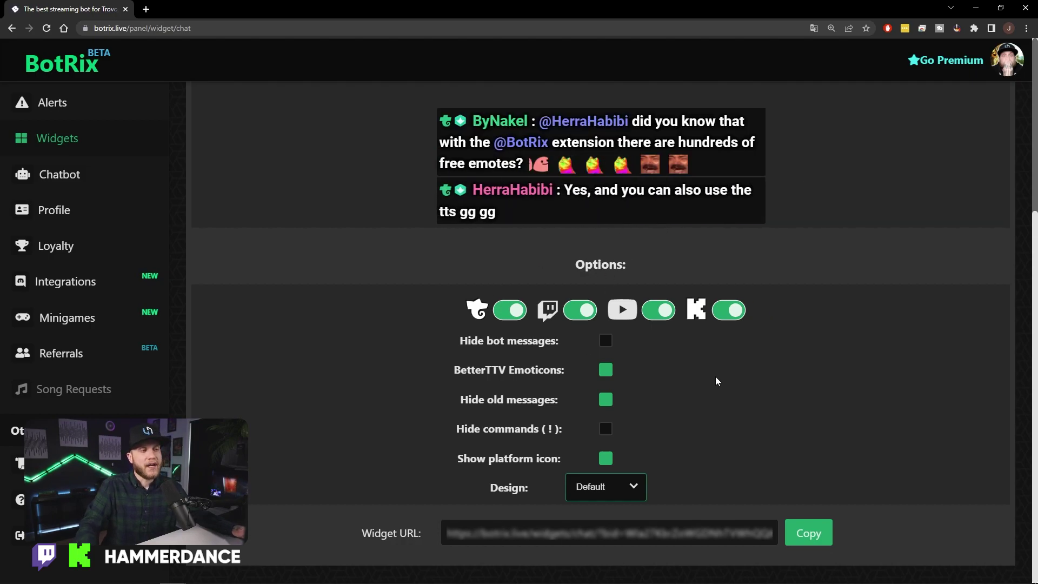
Turn off YouTube, Twitch and Trovo messages so the chat widget shows only Kick.
click(658, 310)
click(580, 310)
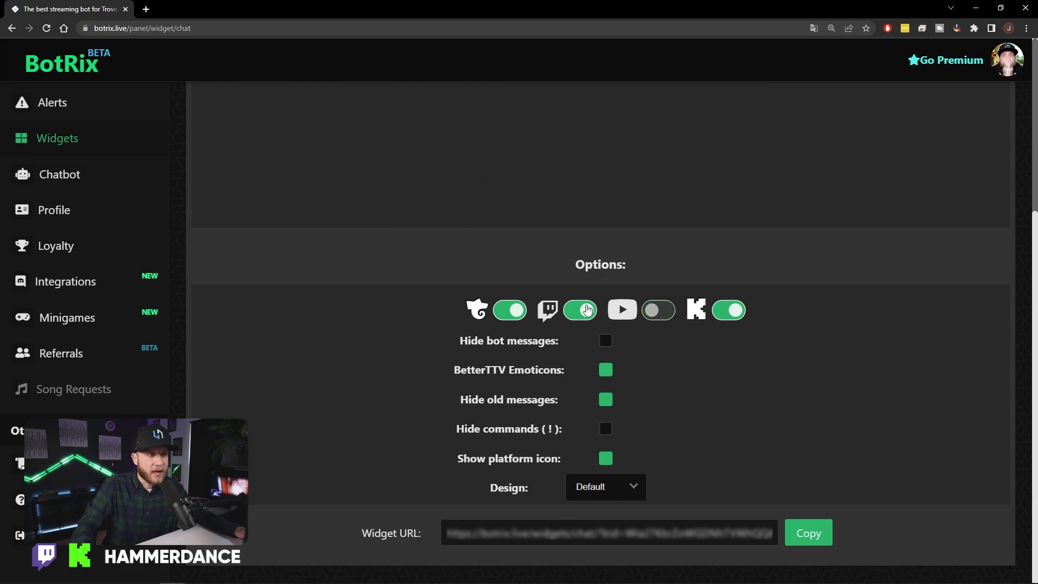
click(504, 314)
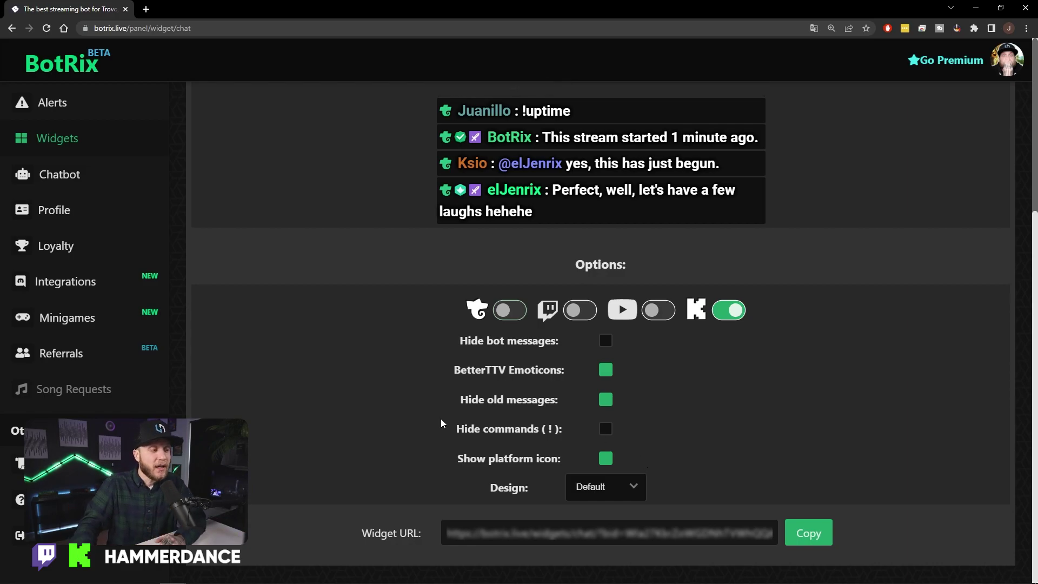
scroll(803, 429, up, 3)
scroll(805, 436, down, 3)
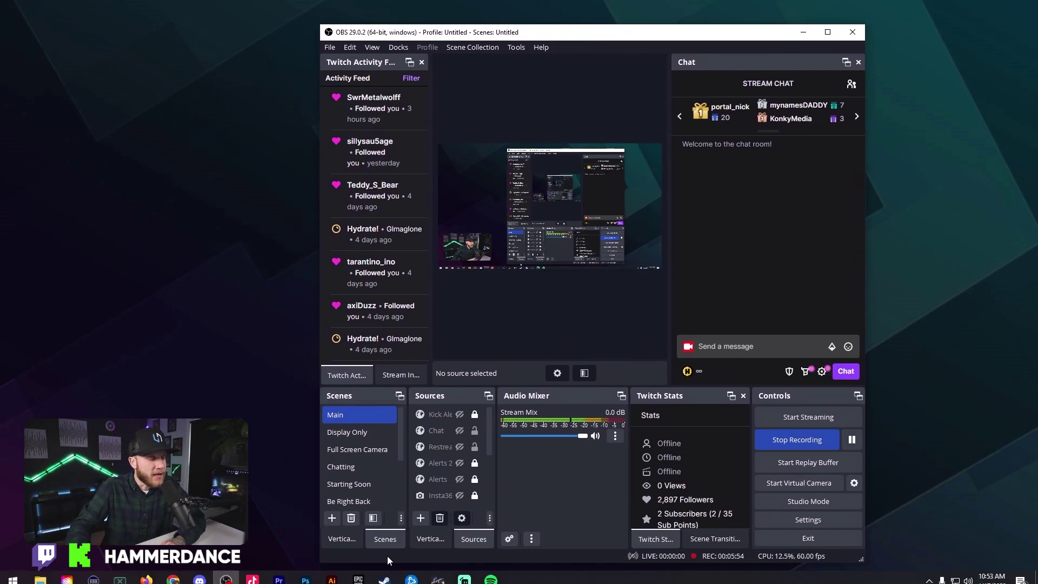
Add a browser source named 'Kick Chat' and replace its default web address.
click(421, 519)
click(463, 309)
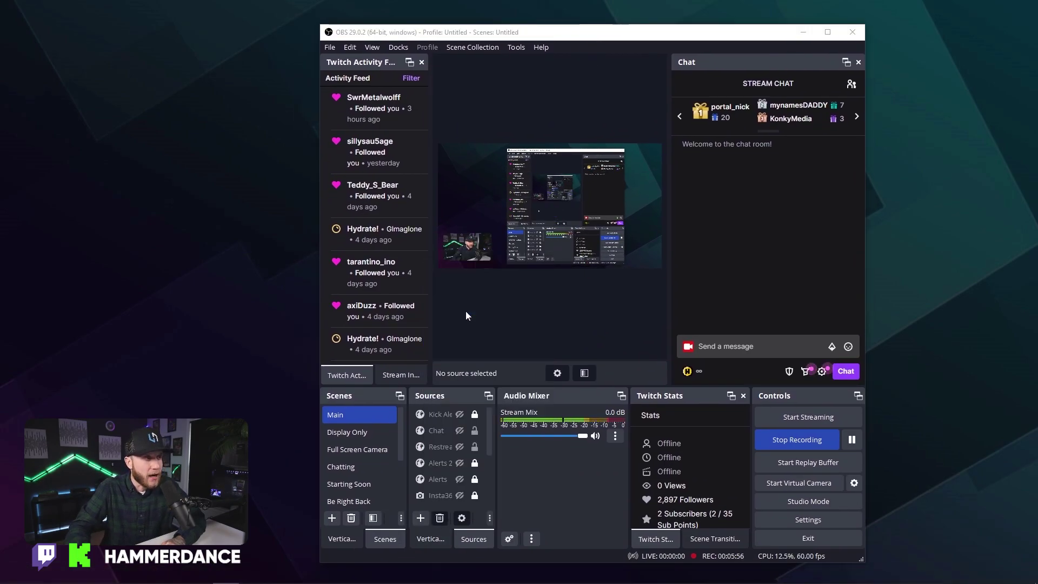
text(Kick HC)
key(BackSpace)
key(BackSpace)
text(C)
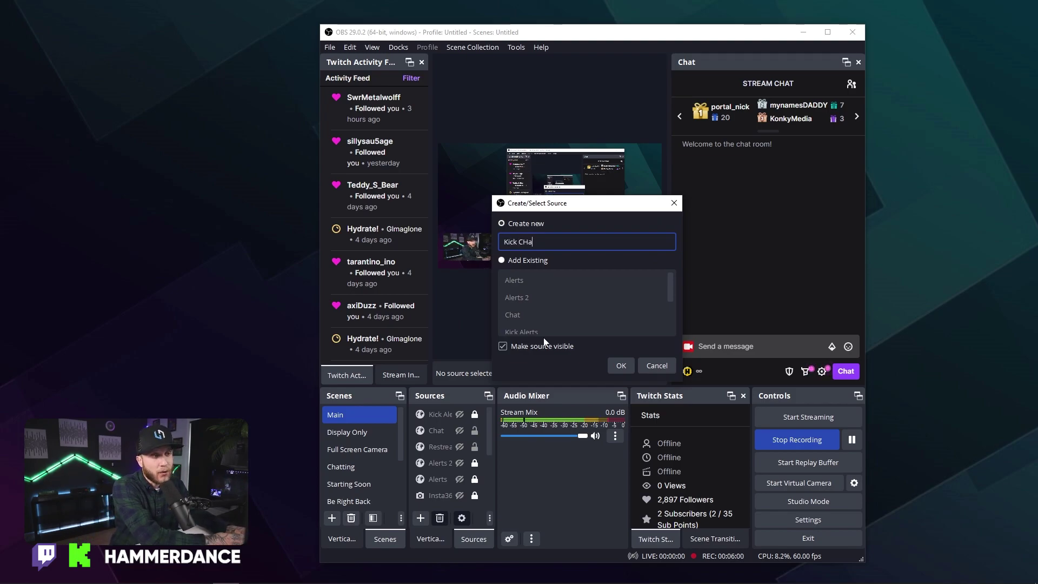
text(hat)
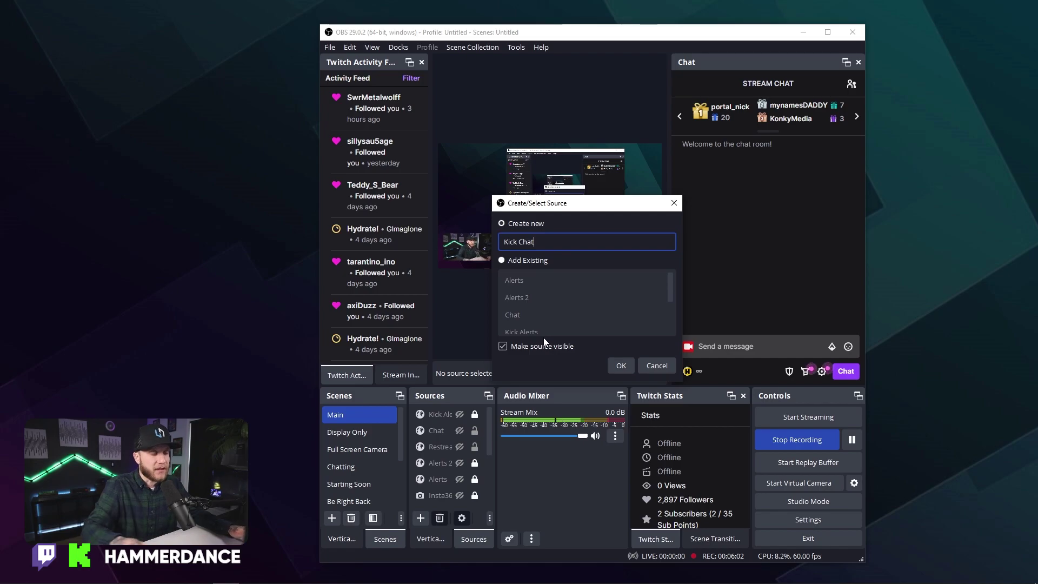
drag(583, 196, 586, 184)
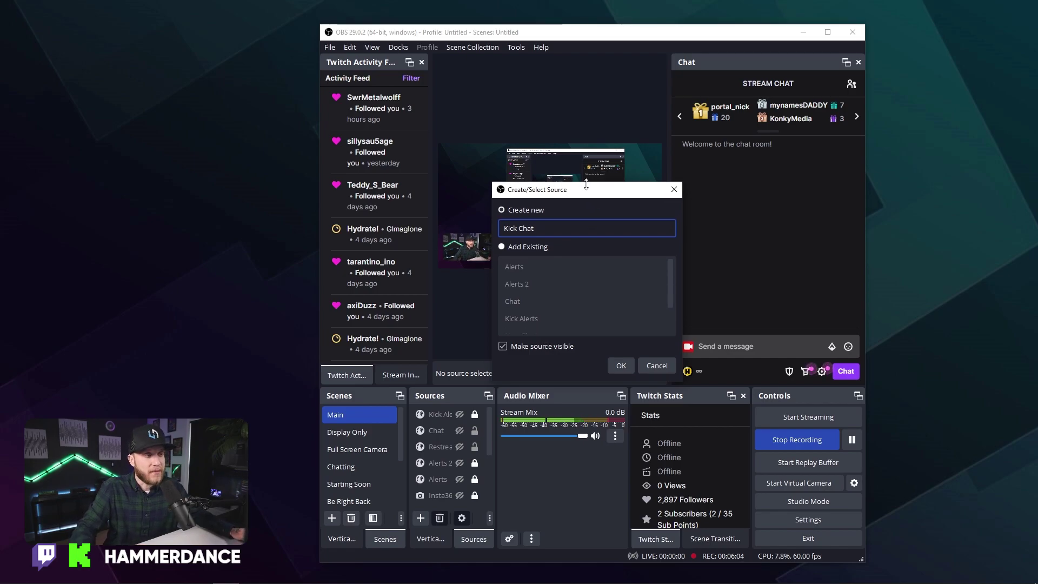
click(624, 369)
drag(468, 317, 540, 318)
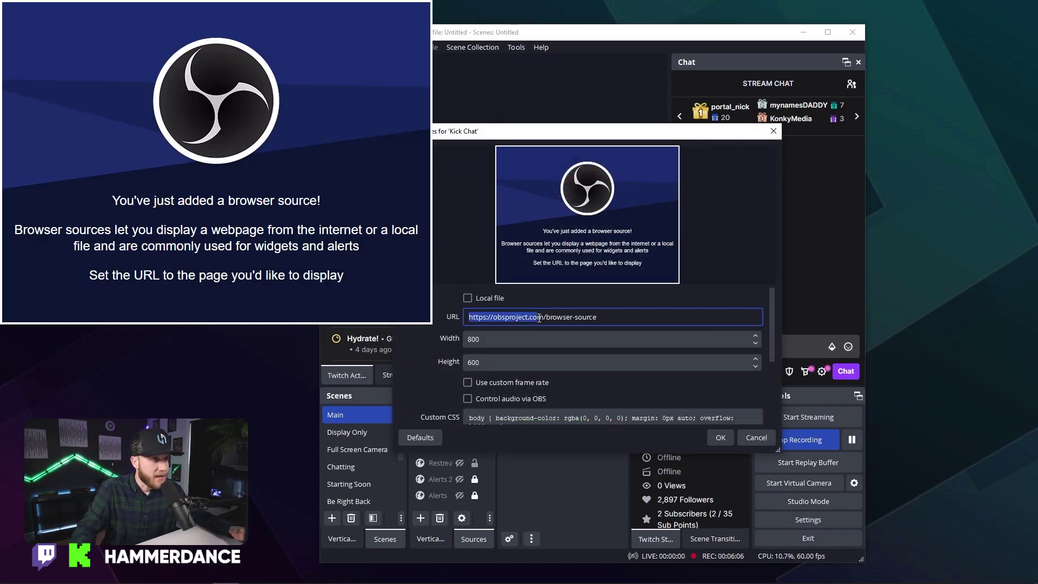
key(ctrl+a)
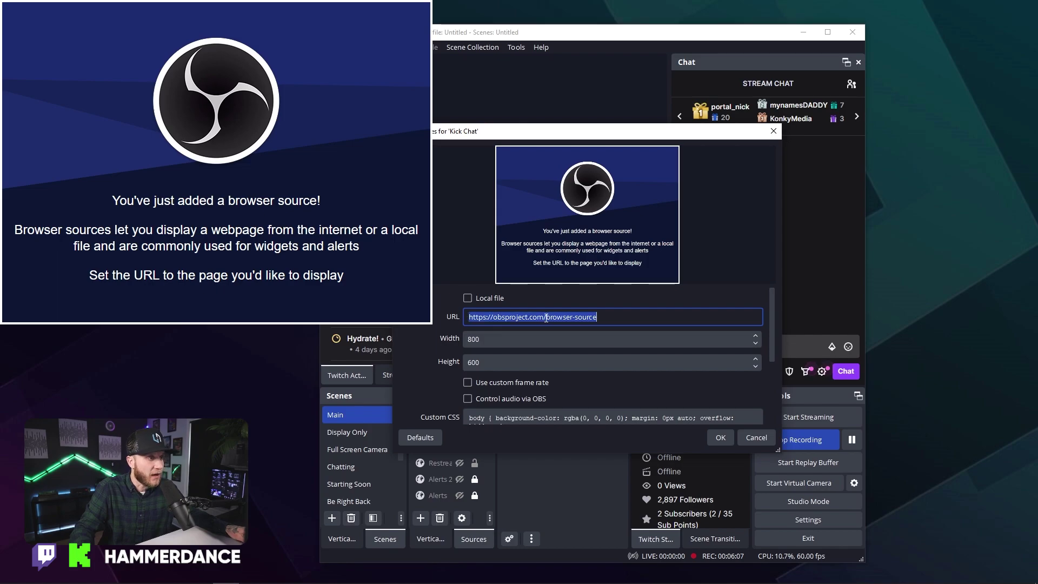
click(720, 437)
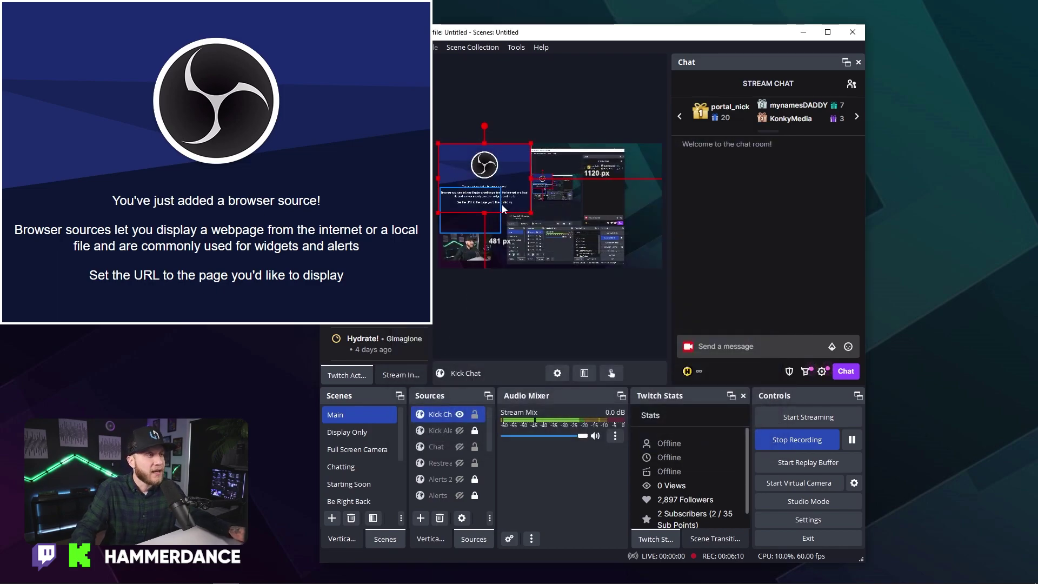
Shrink the Kick Chat source and reposition it on the canvas.
drag(502, 204, 502, 223)
drag(531, 163, 466, 203)
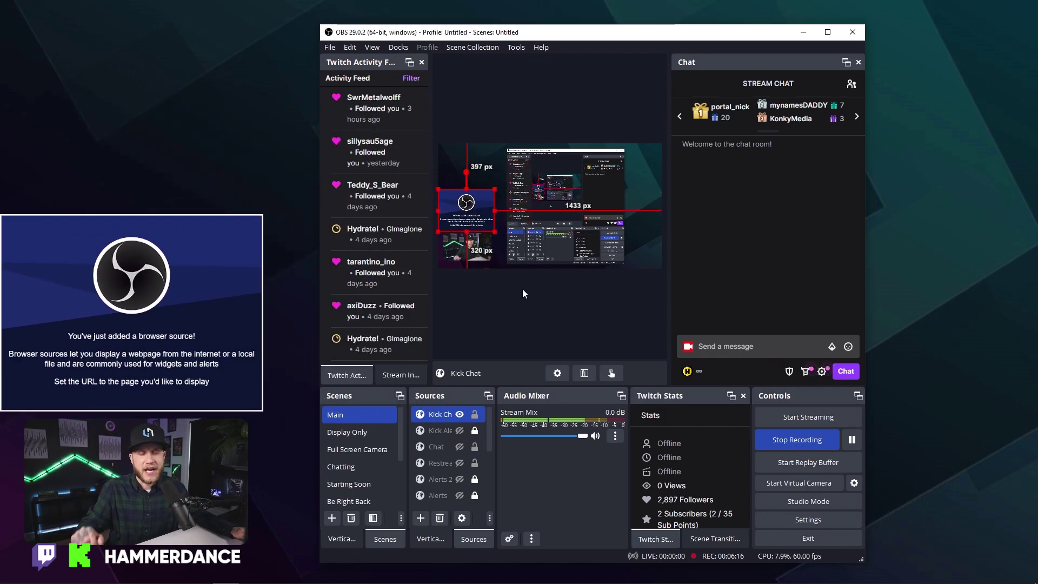
click(498, 337)
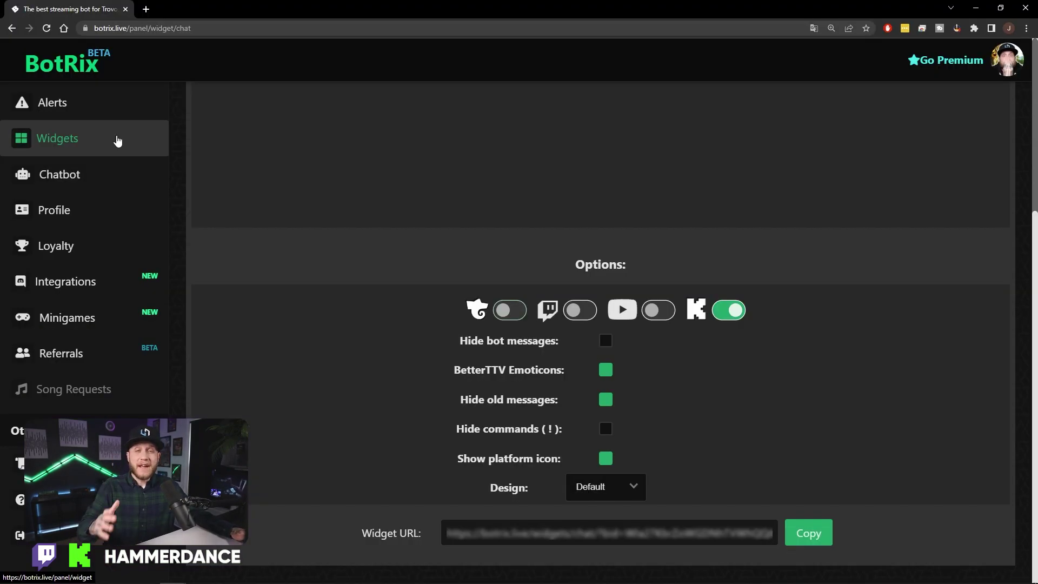
Open the Goal Followers widget and review its 5800-follower goal setting.
click(82, 146)
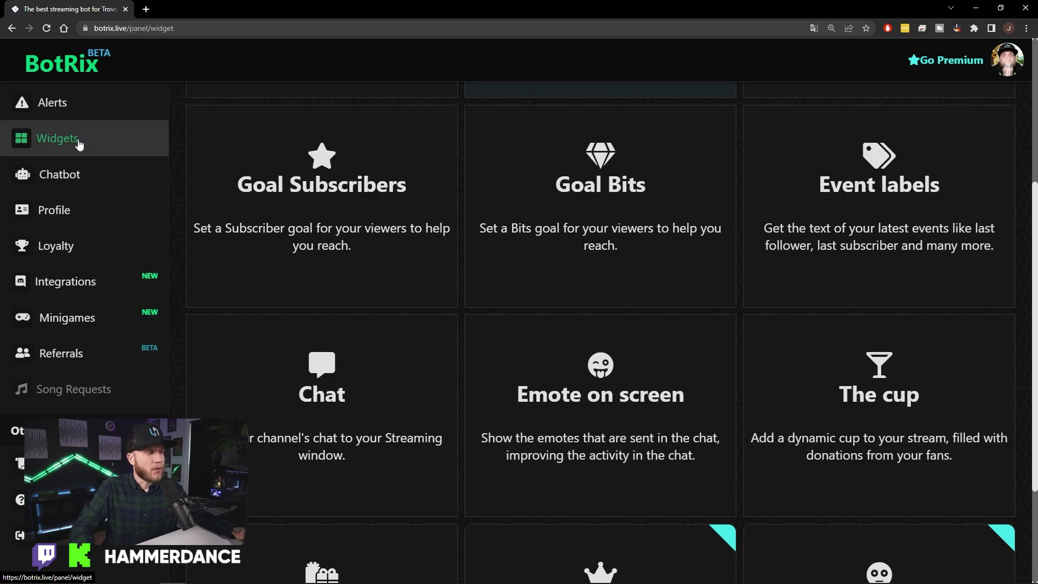
double_click(157, 139)
scroll(424, 266, up, 2)
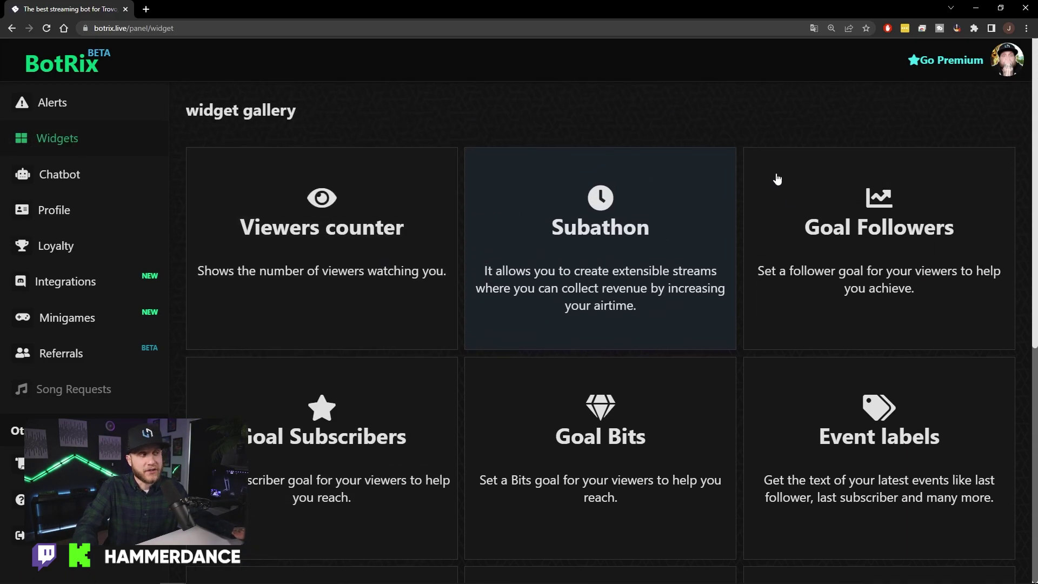
click(837, 238)
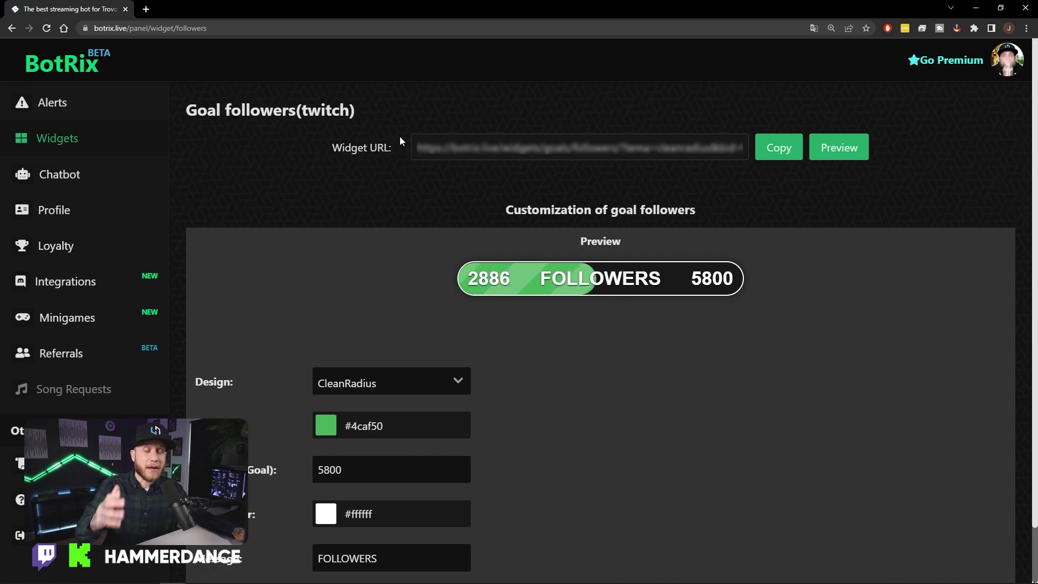
scroll(334, 344, down, 1)
scroll(335, 345, down, 1)
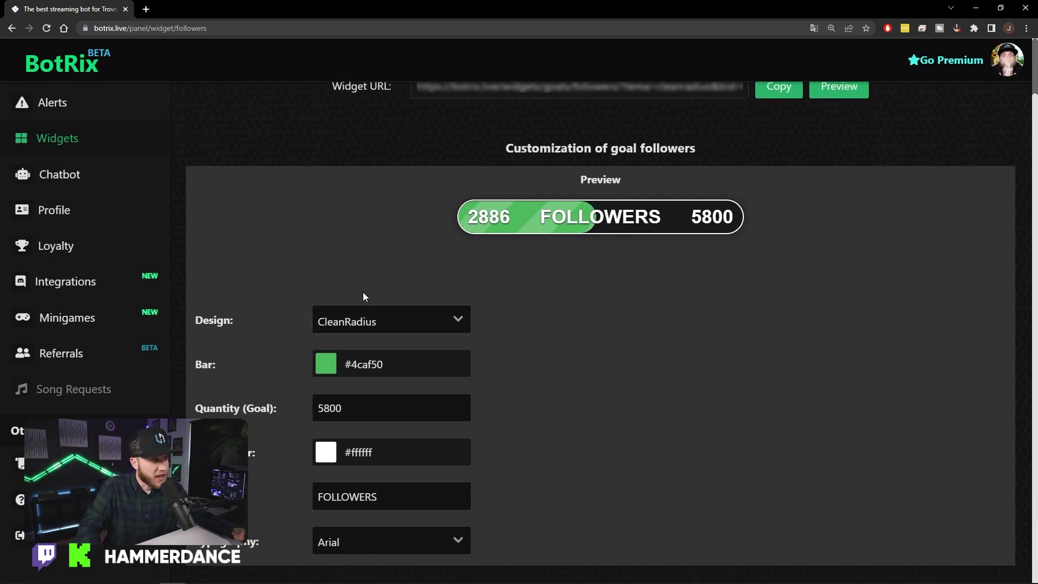
click(342, 411)
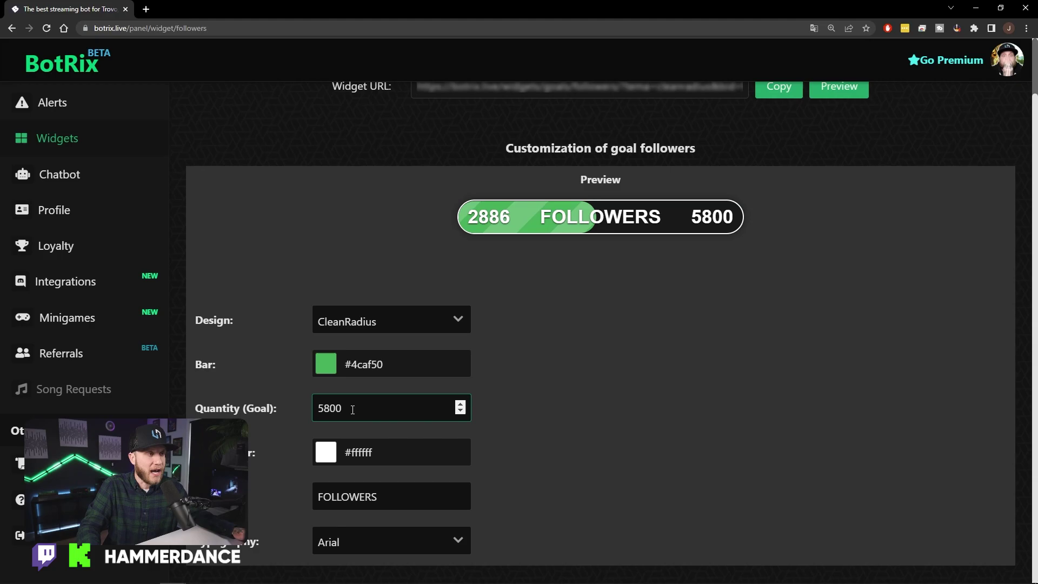
click(686, 456)
scroll(686, 456, up, 1)
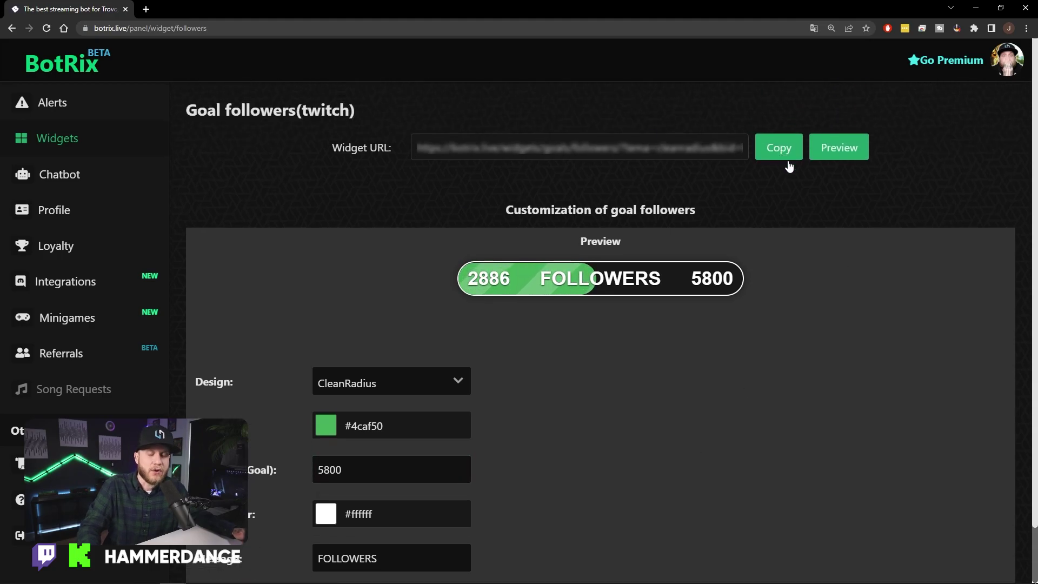
Return to the widget gallery and open the Viewers counter widget.
click(56, 138)
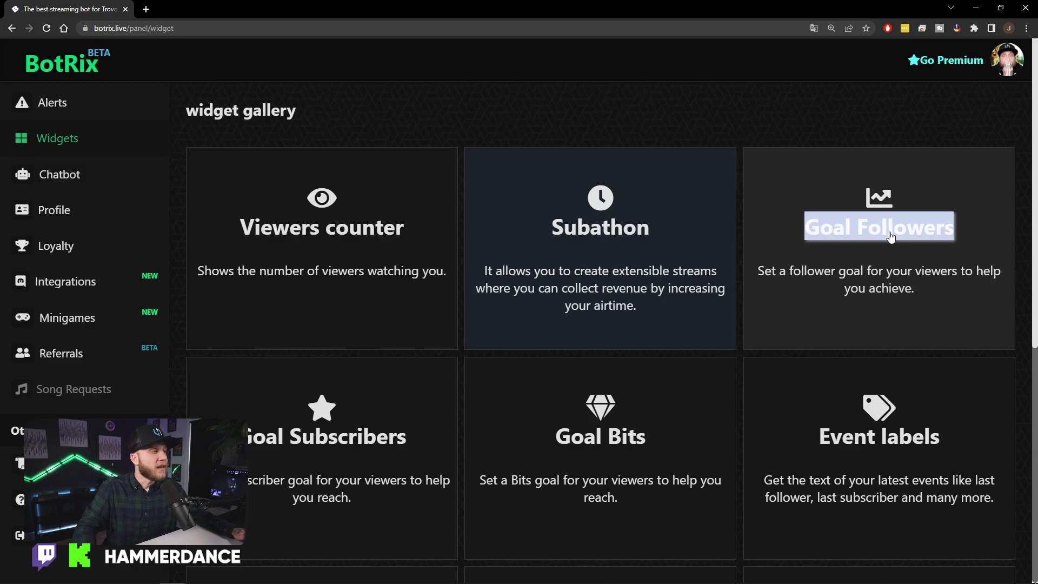
click(678, 351)
scroll(676, 347, down, 4)
scroll(676, 344, up, 2)
scroll(704, 348, up, 2)
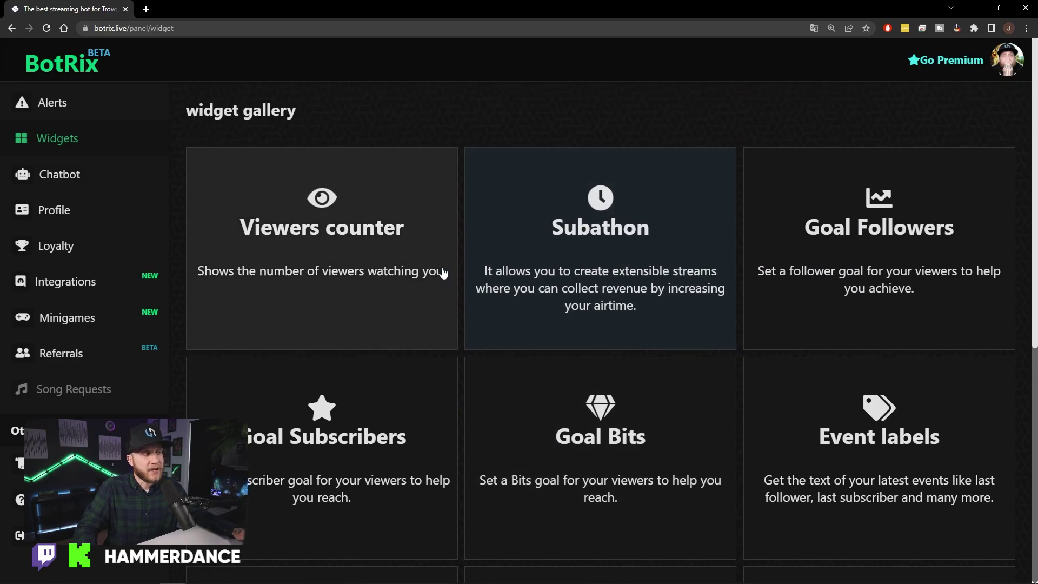
click(411, 250)
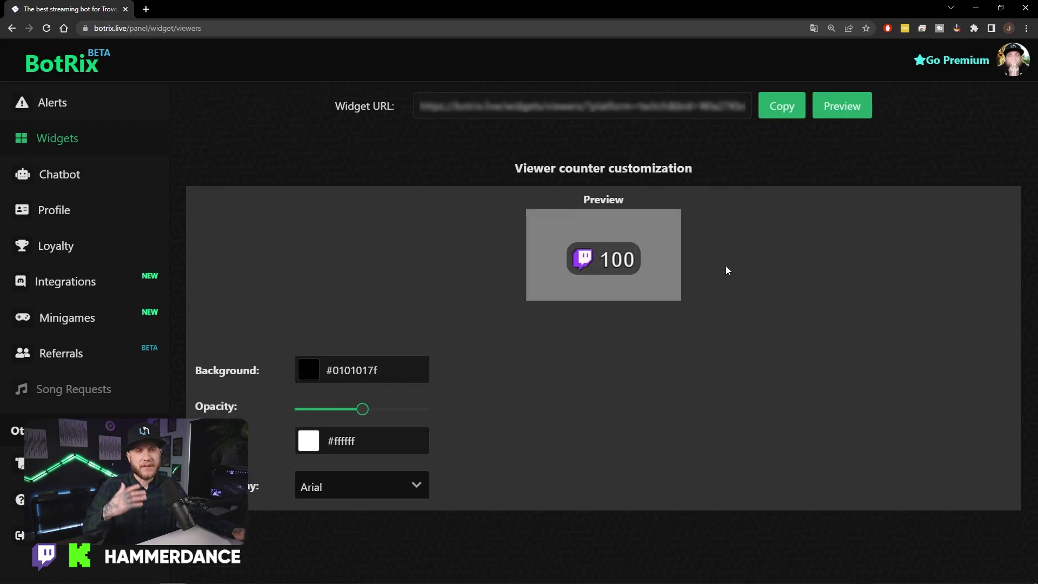